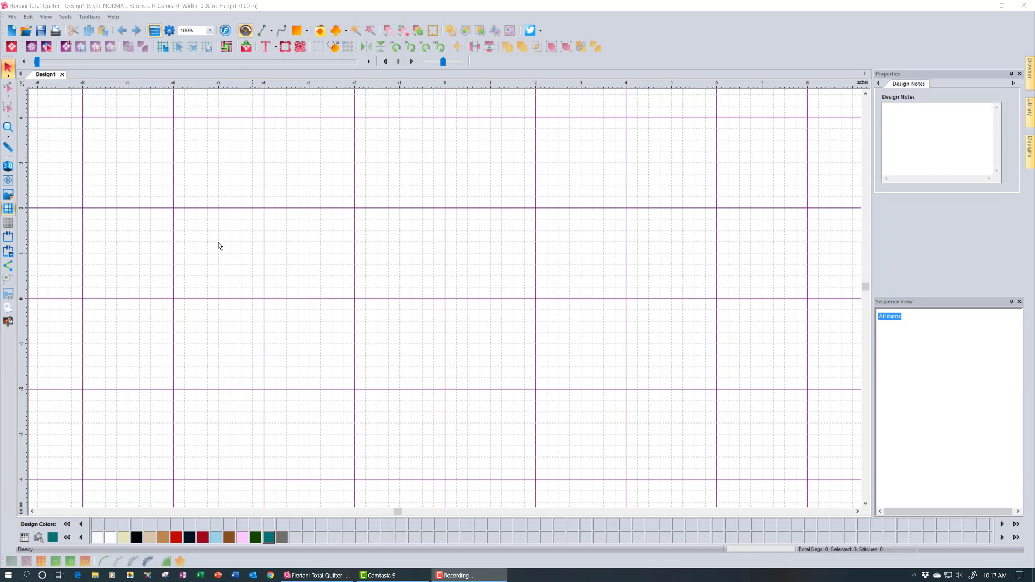
Open the recent applique.waf design and expand its Wine and Appliqué entries in Sequence View
{"action": "left_click", "coordinate": [12, 18]}
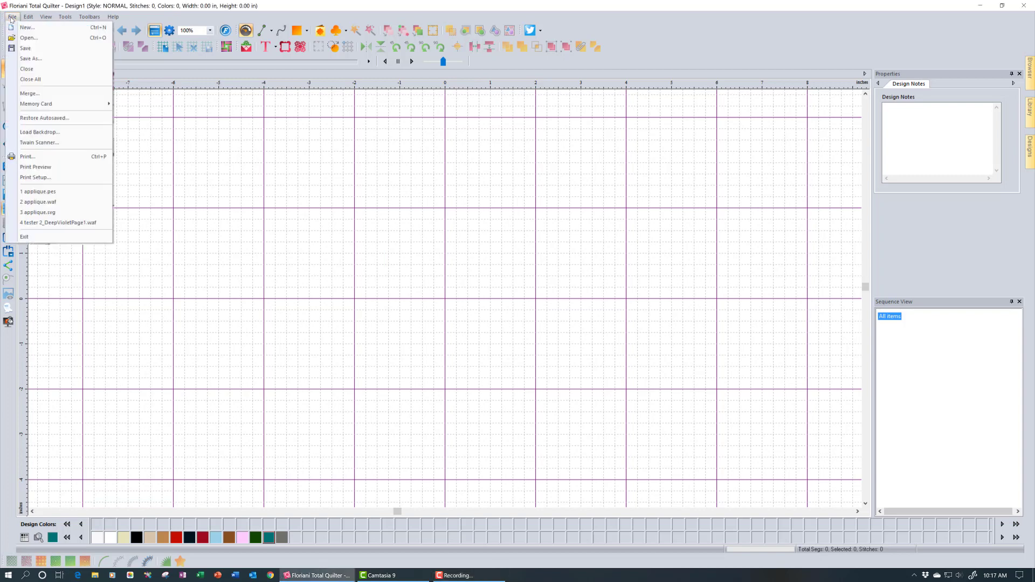
{"action": "left_click", "coordinate": [57, 203]}
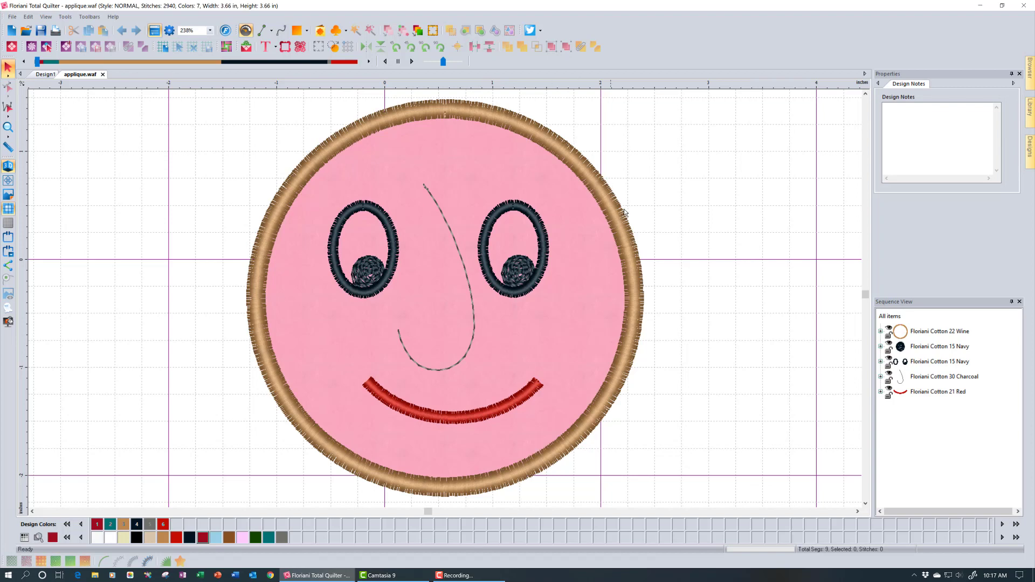
{"action": "left_click", "coordinate": [880, 332]}
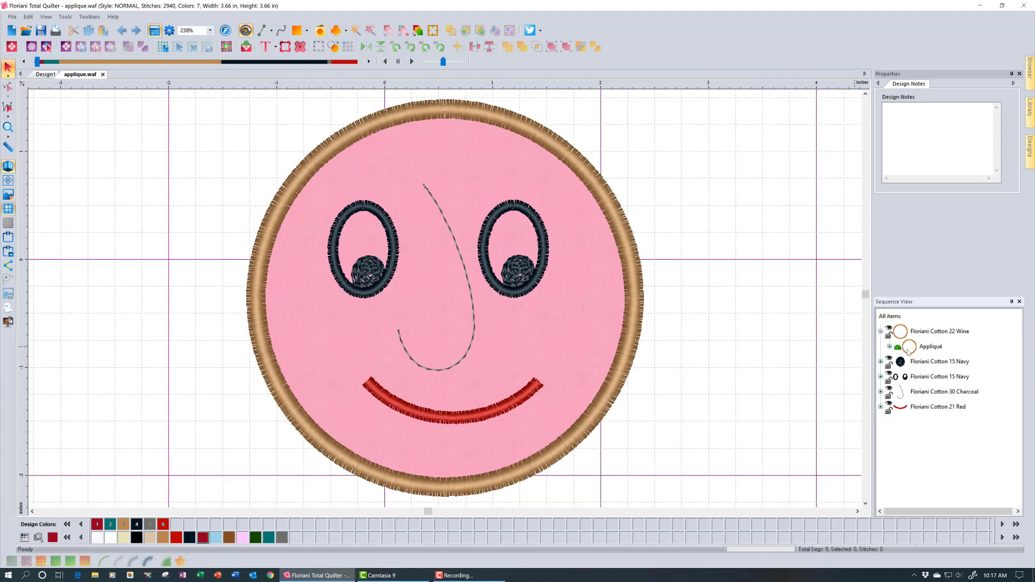
{"action": "left_click", "coordinate": [889, 347]}
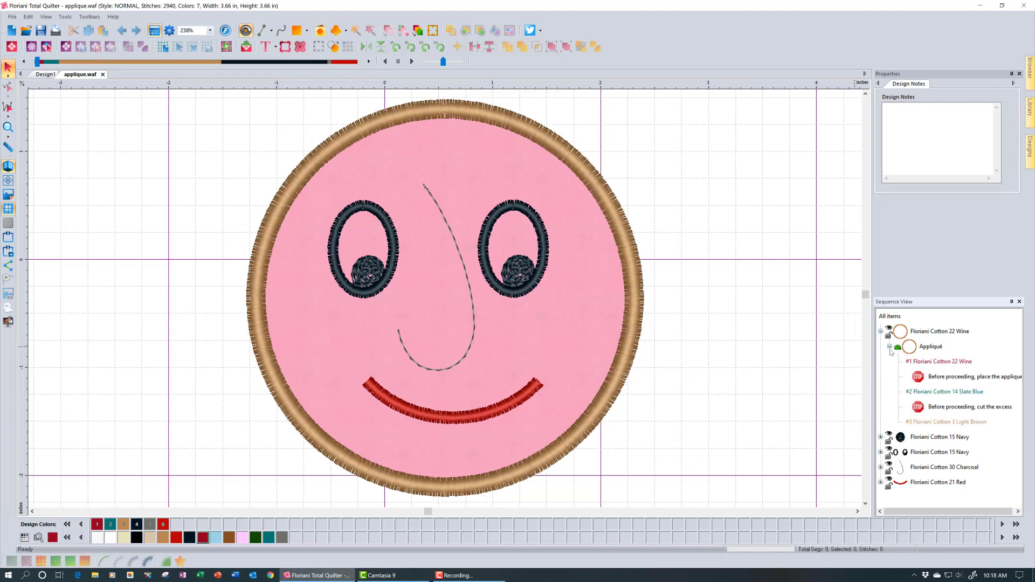
{"action": "mouse_move", "coordinate": [953, 381]}
Select the smiley's border ring to show its Satin, 4.0 mm, 0.40 density settings, briefly trying the Shape tool
{"action": "left_click", "coordinate": [634, 252]}
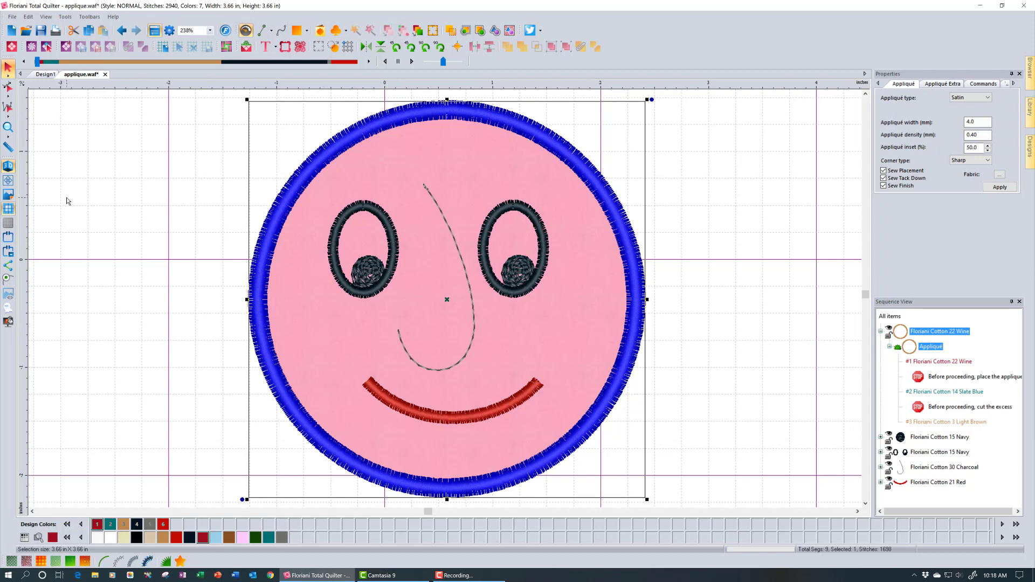
{"action": "left_click", "coordinate": [12, 90]}
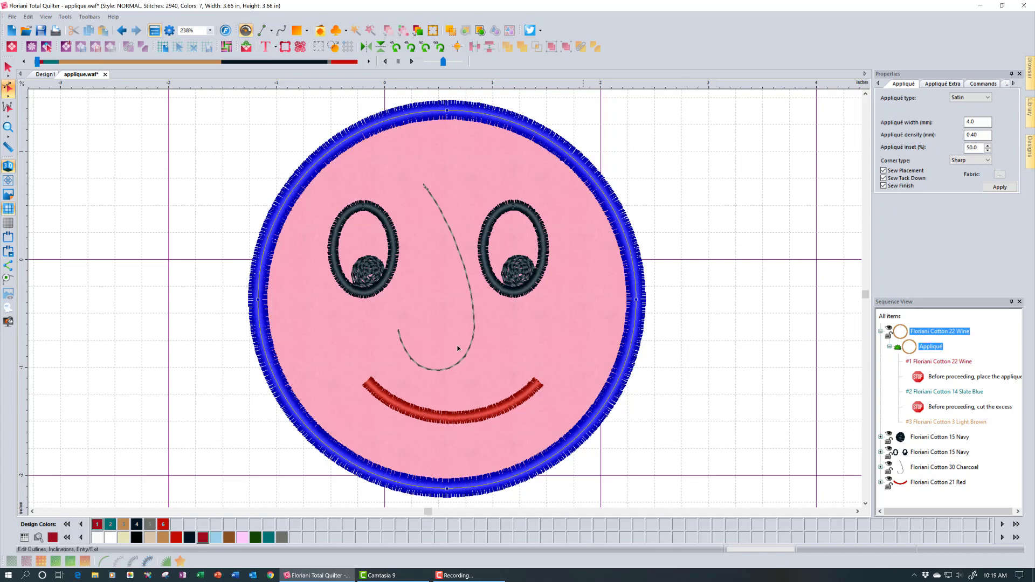
{"action": "left_click", "coordinate": [8, 67]}
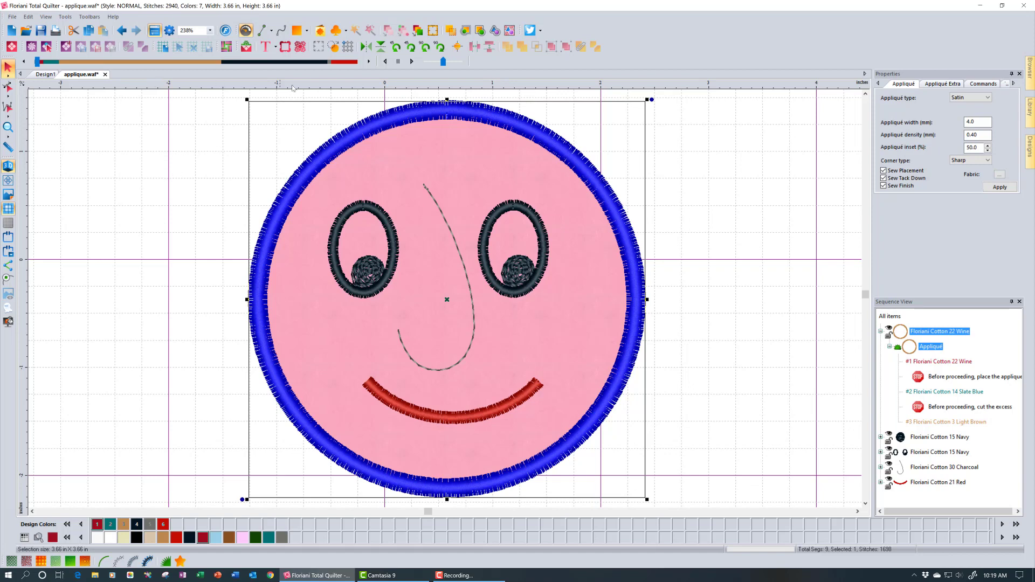
Generate the appliqué cut shape as a new design and turn off the 3.50 in circle's fill
{"action": "left_click", "coordinate": [333, 49]}
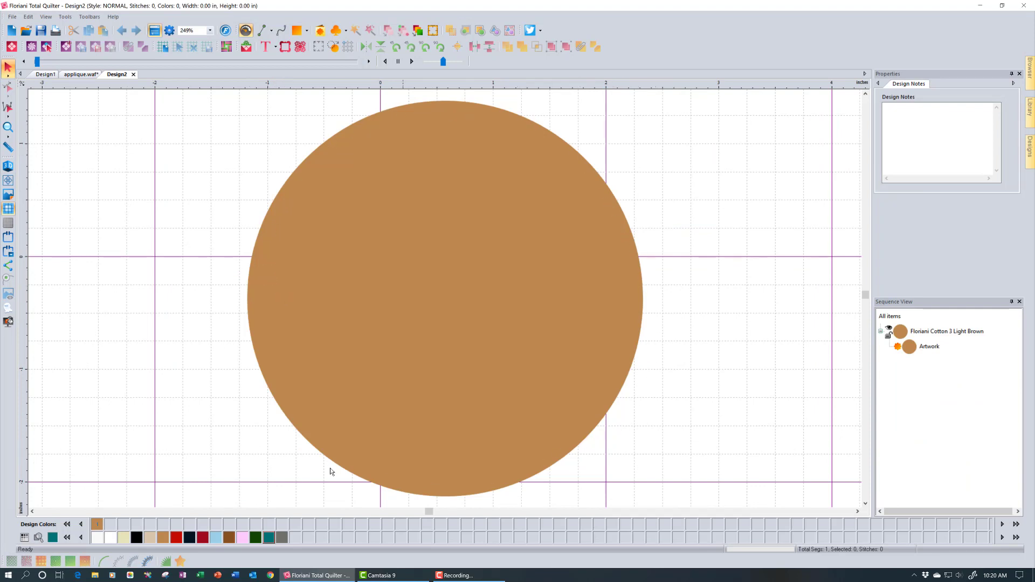
{"action": "left_click", "coordinate": [380, 184]}
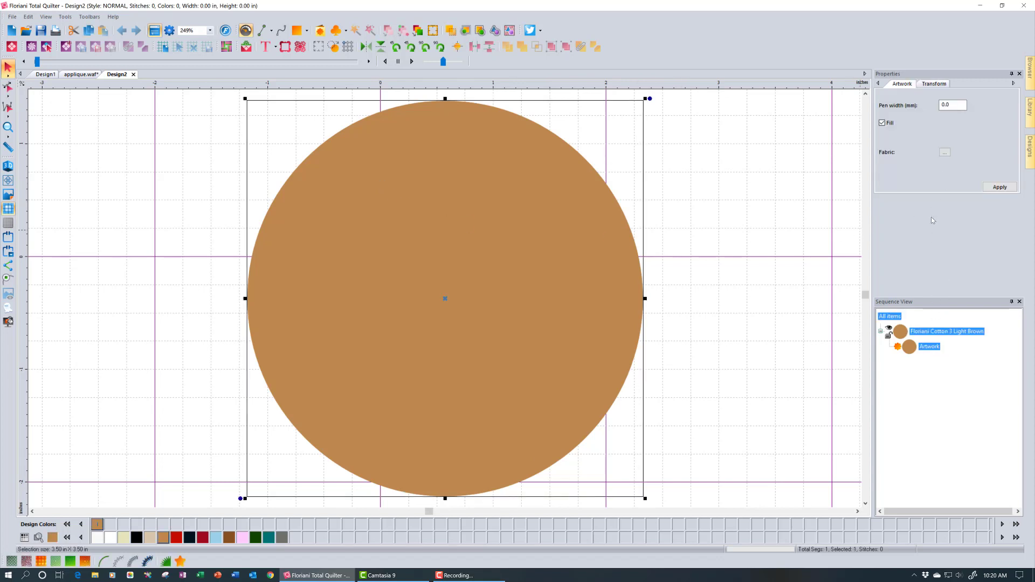
{"action": "left_click", "coordinate": [882, 123]}
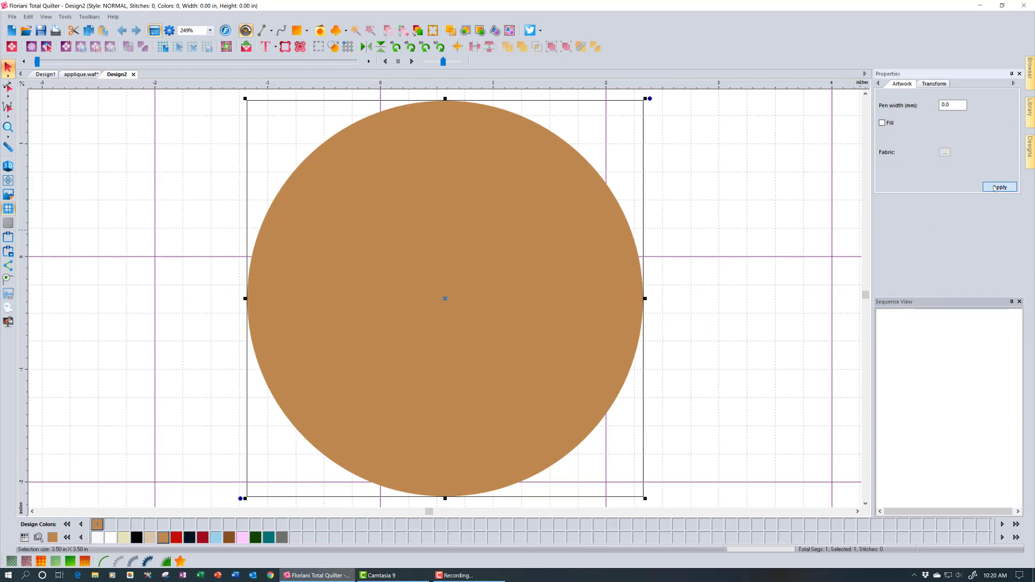
{"action": "left_click", "coordinate": [995, 187]}
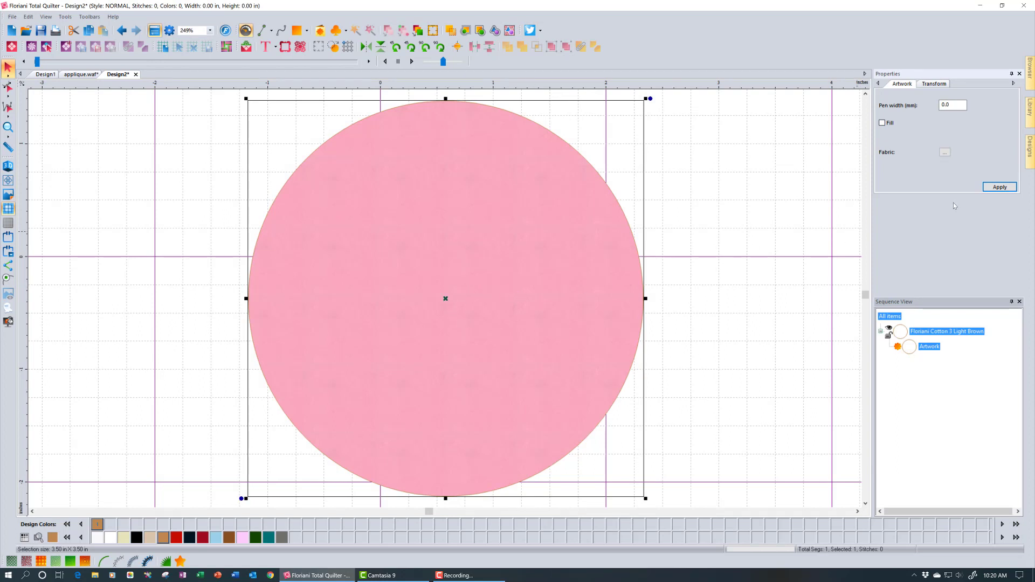
Set the cut circle's fabric to None, keeping the AF_Pink Velvet file, and make its outline black
{"action": "left_click", "coordinate": [945, 153]}
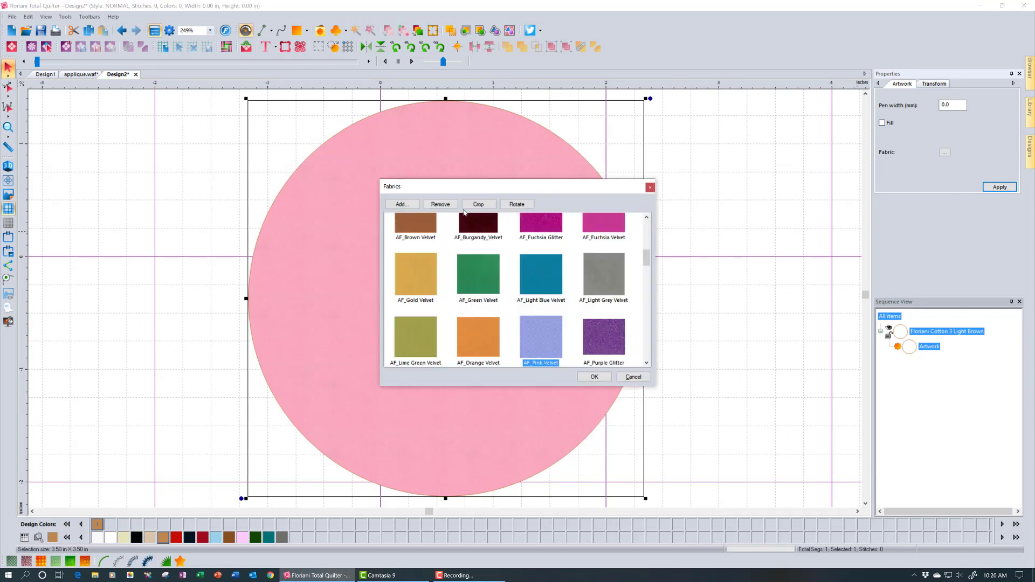
{"action": "left_click", "coordinate": [440, 204]}
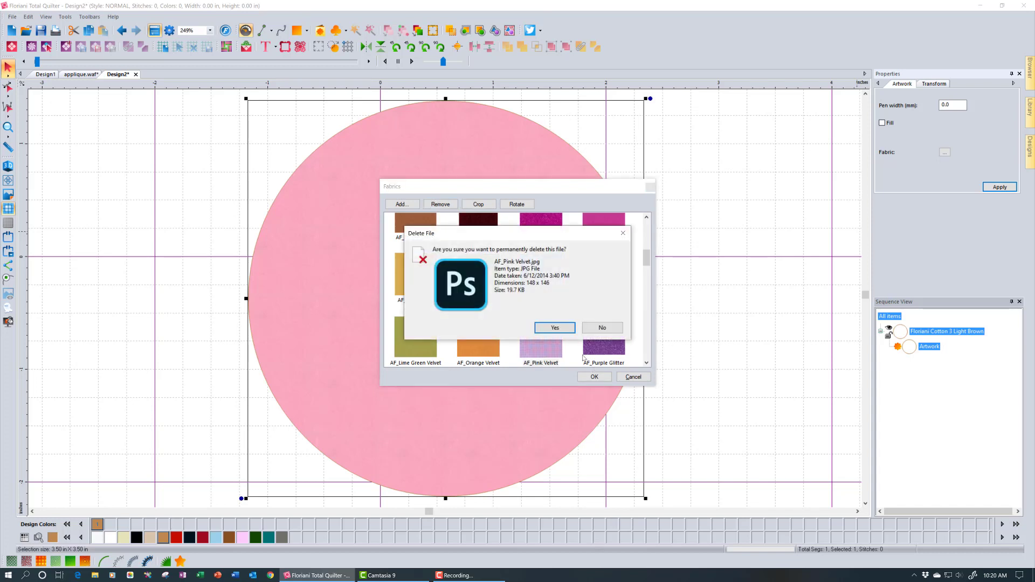
{"action": "left_click", "coordinate": [604, 327]}
{"action": "left_click_drag", "start_coordinate": [646, 230], "coordinate": [660, 209]}
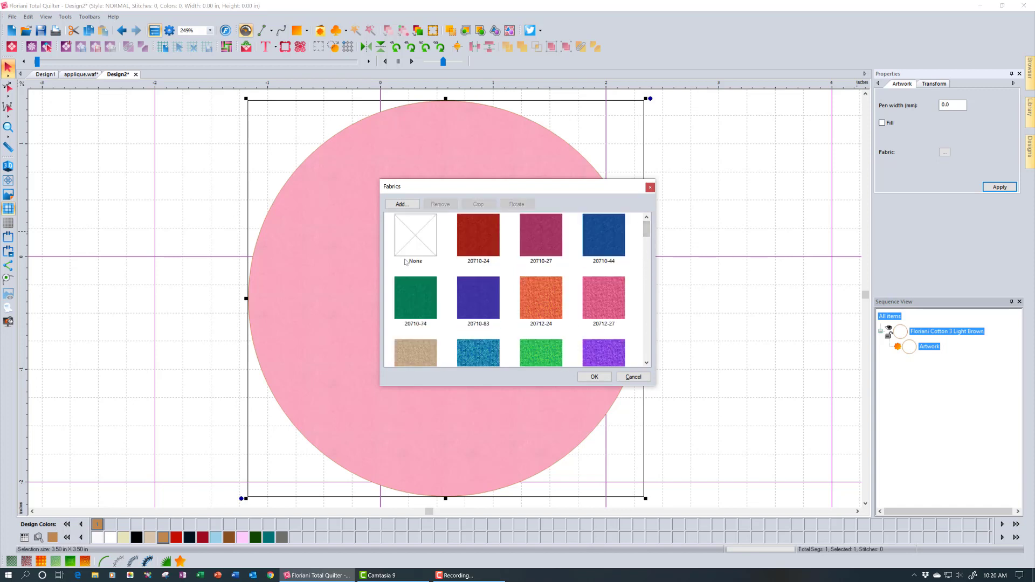
{"action": "left_click", "coordinate": [434, 243]}
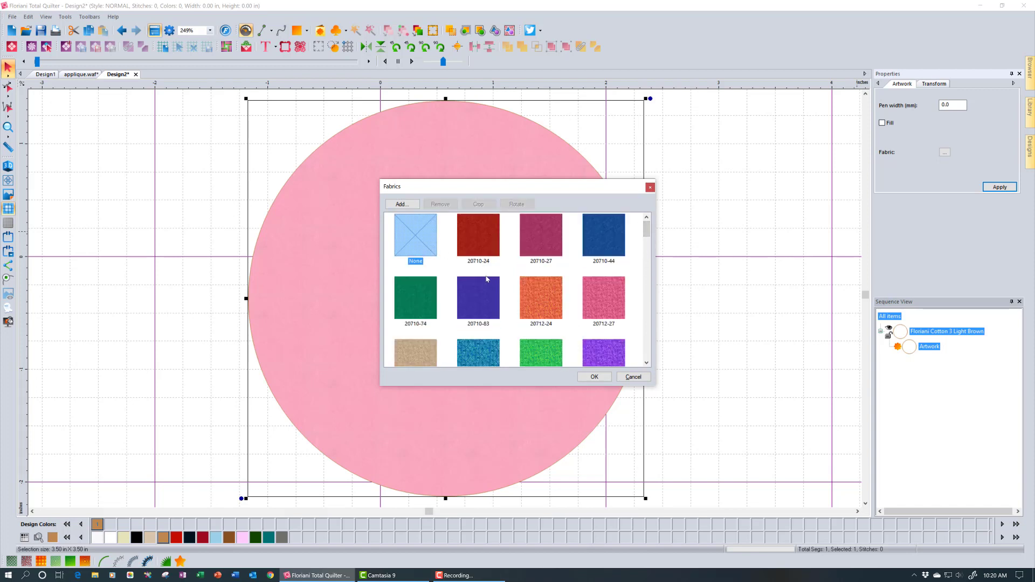
{"action": "left_click", "coordinate": [598, 376]}
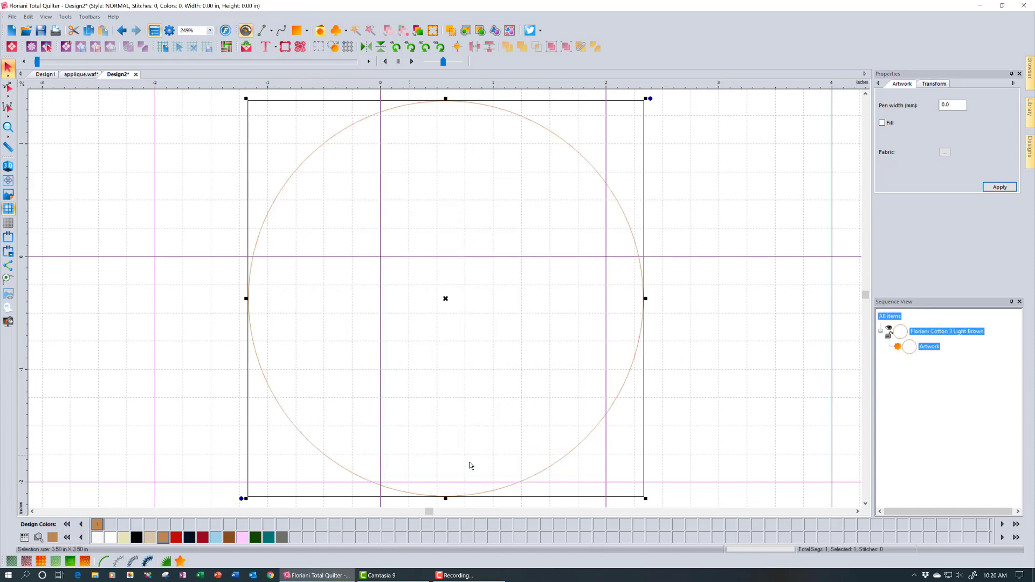
{"action": "left_click", "coordinate": [140, 537]}
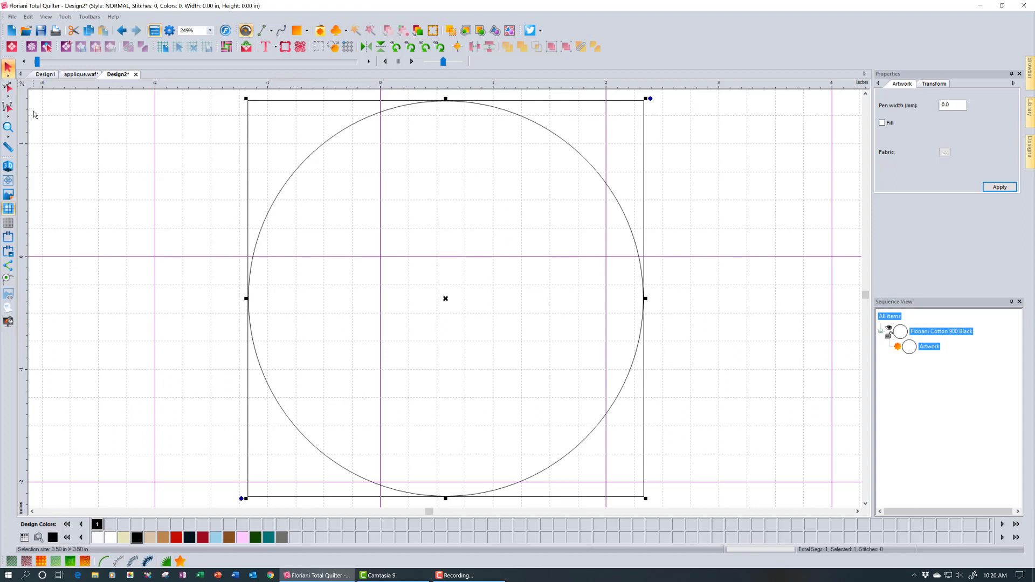
{"action": "left_click", "coordinate": [13, 17]}
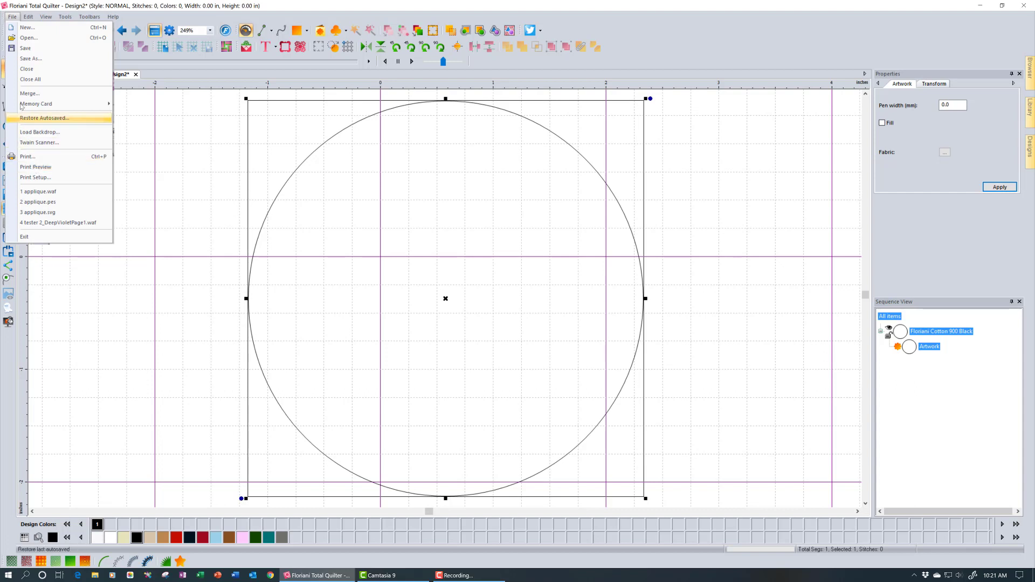
{"action": "left_click", "coordinate": [24, 59]}
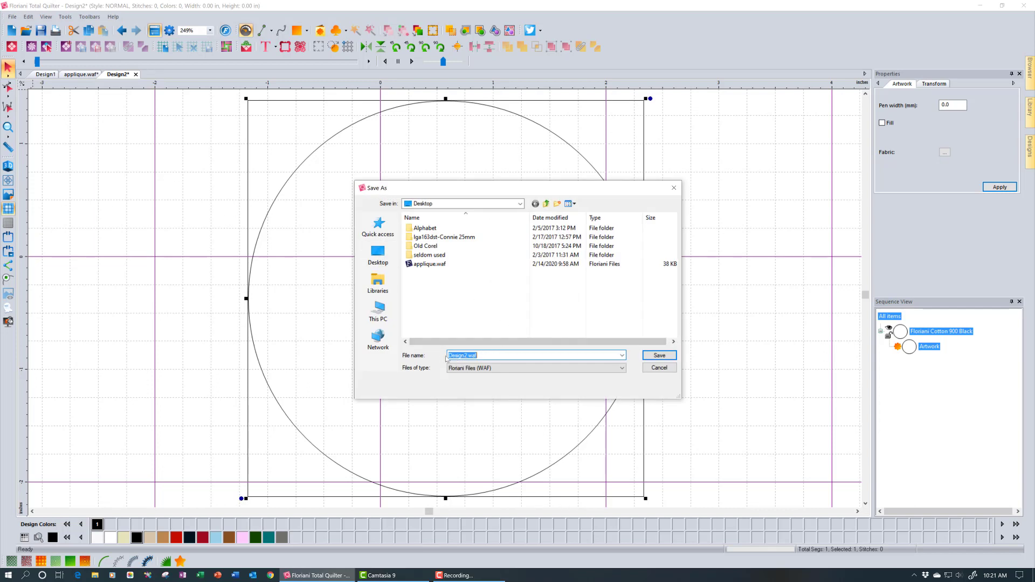
{"action": "left_click", "coordinate": [623, 370]}
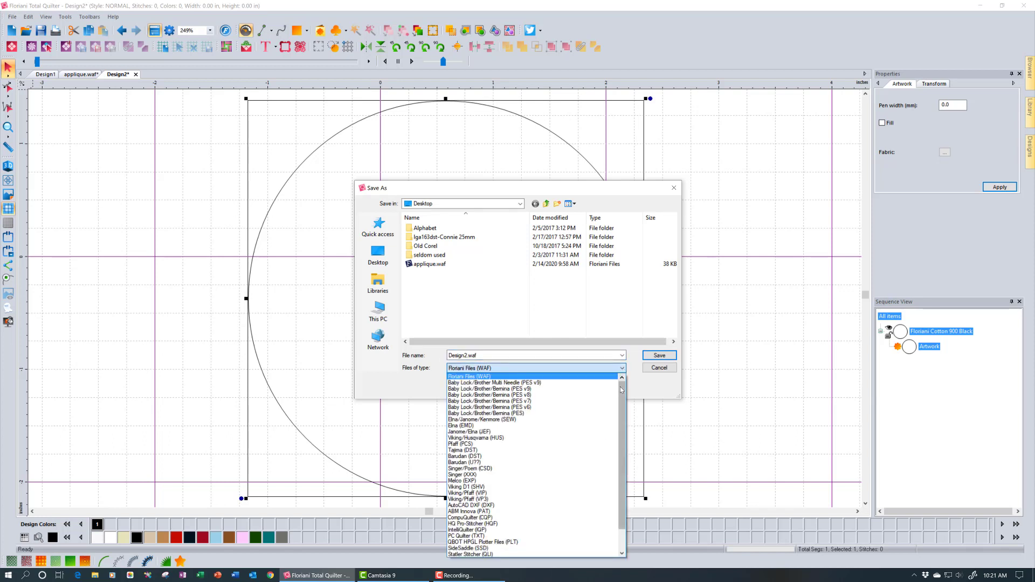
{"action": "scroll", "coordinate": [621, 402], "scroll_direction": "down", "scroll_amount": 2}
{"action": "scroll", "coordinate": [621, 402], "scroll_direction": "down", "scroll_amount": 1}
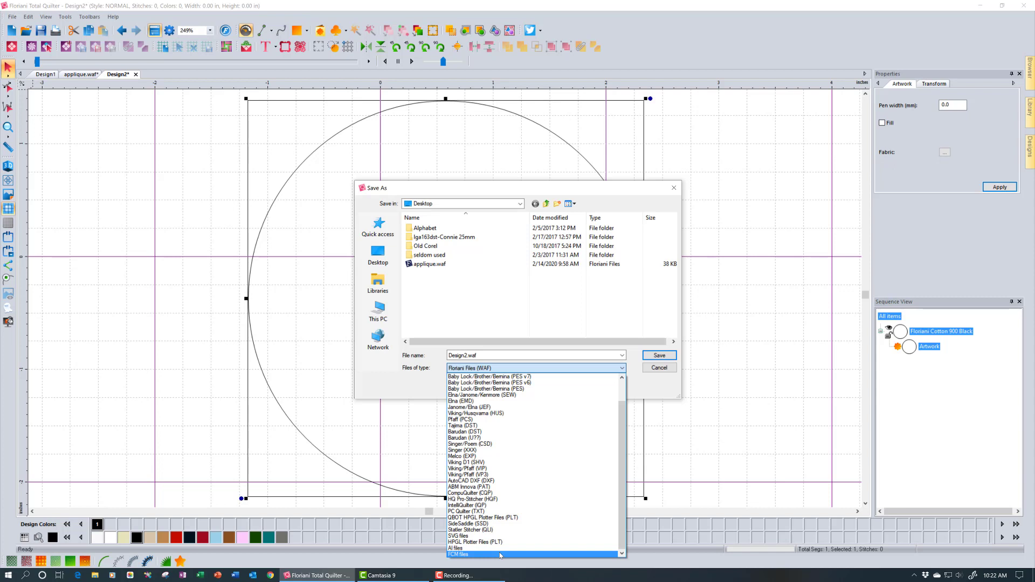
{"action": "left_click", "coordinate": [496, 537]}
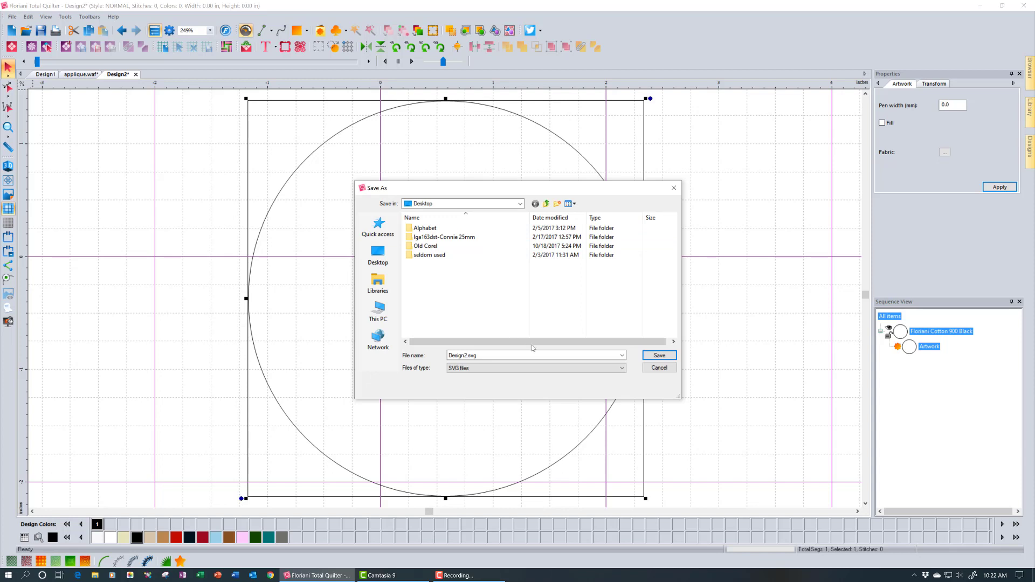
{"action": "left_click", "coordinate": [658, 368]}
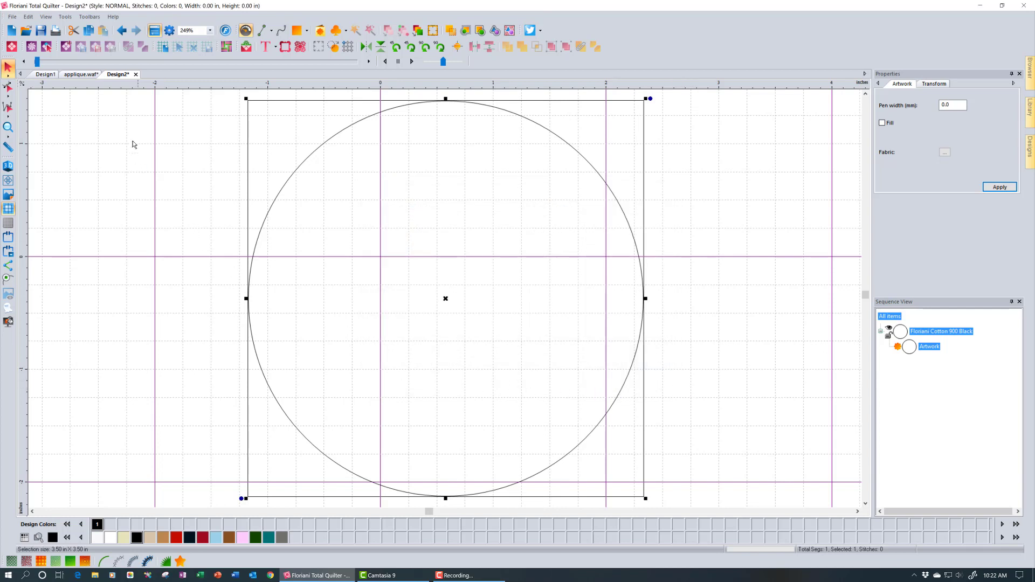
{"action": "left_click", "coordinate": [136, 75]}
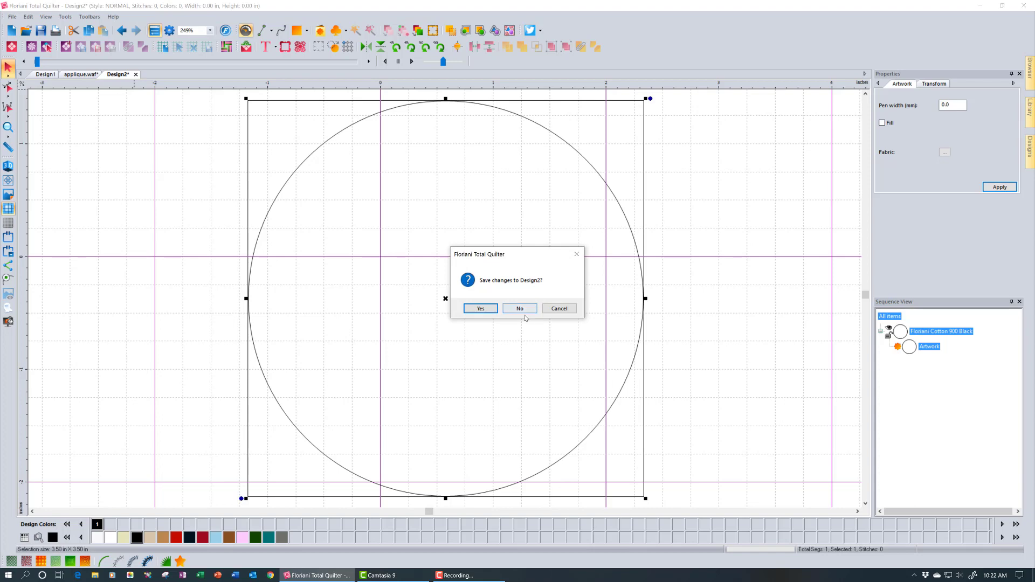
{"action": "left_click", "coordinate": [520, 309]}
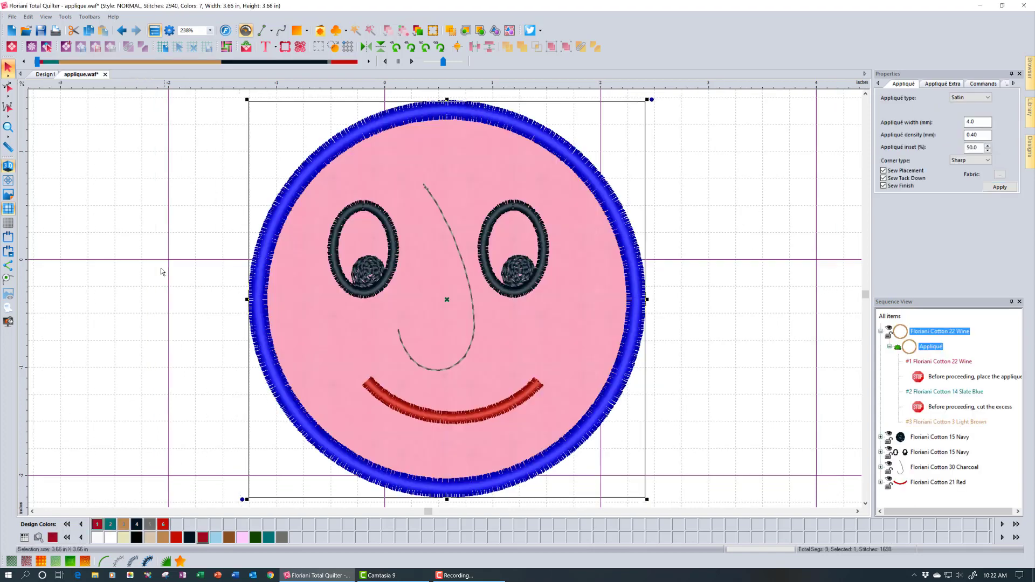
{"action": "left_click", "coordinate": [139, 266]}
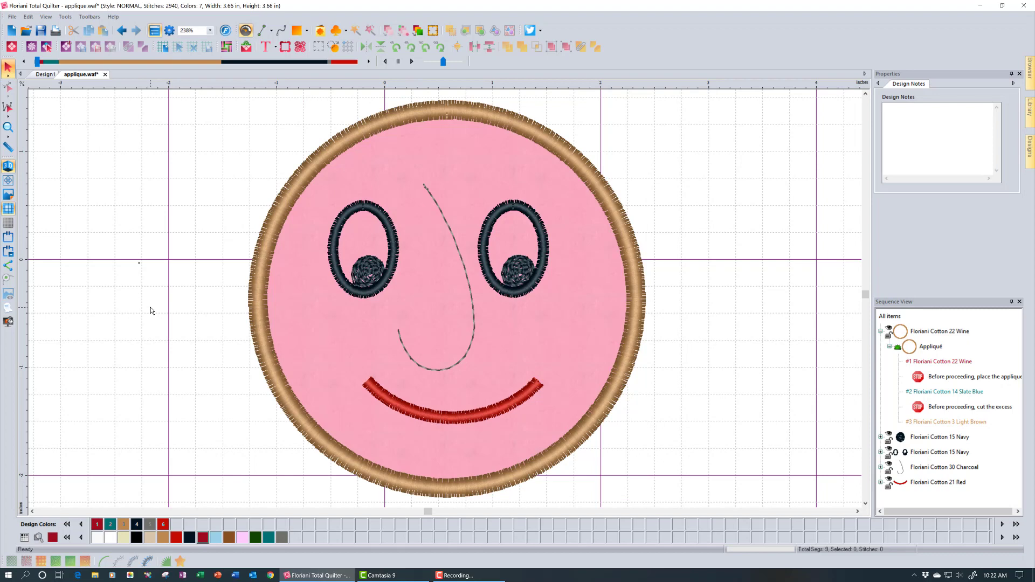
{"action": "left_click", "coordinate": [333, 47]}
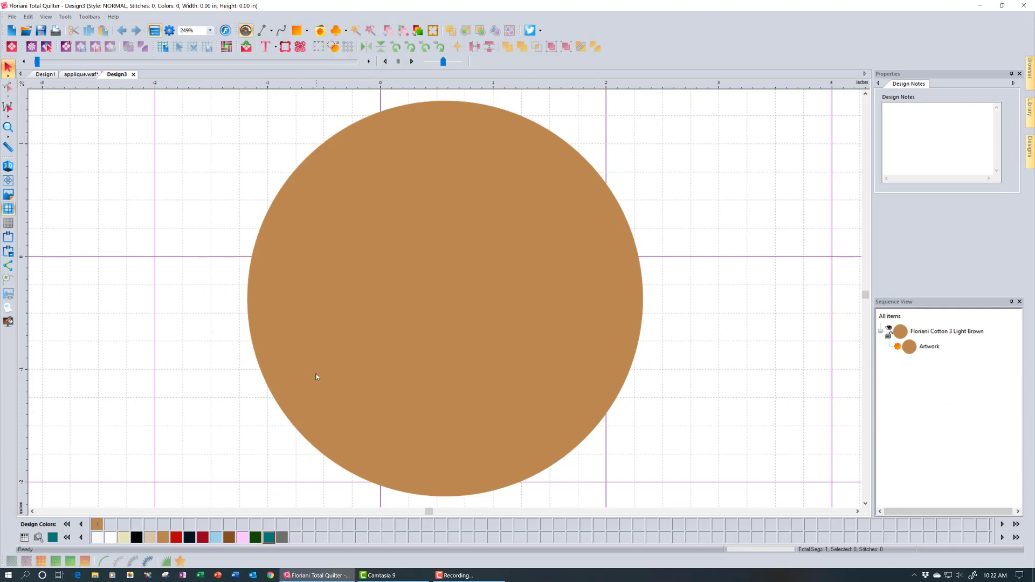
{"action": "left_click", "coordinate": [81, 75]}
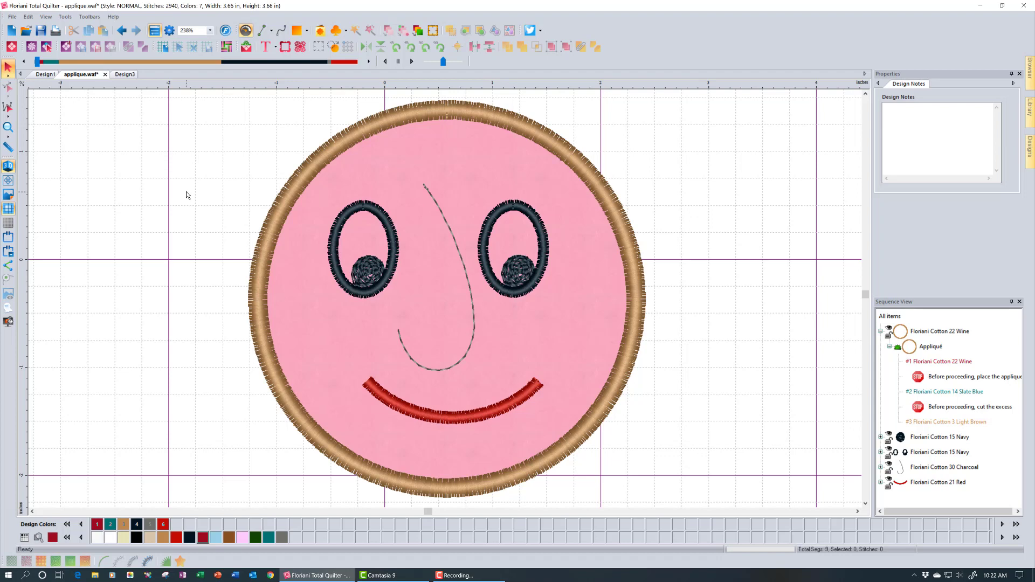
Multi-select the outer ring with the left and right eye outlines, restarting the selection twice
{"action": "left_click", "coordinate": [284, 201]}
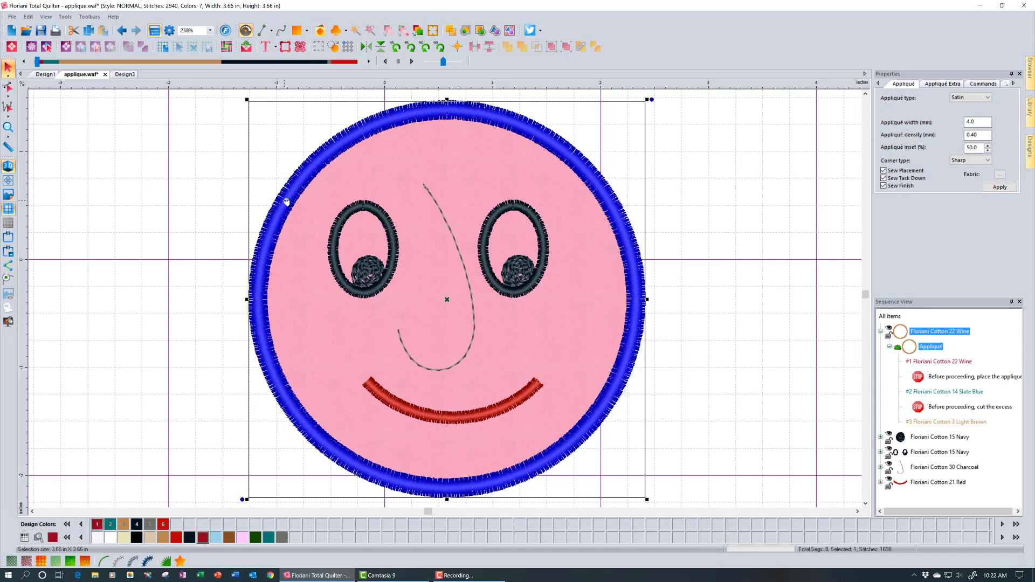
{"action": "left_click", "coordinate": [394, 268], "text": "ctrl"}
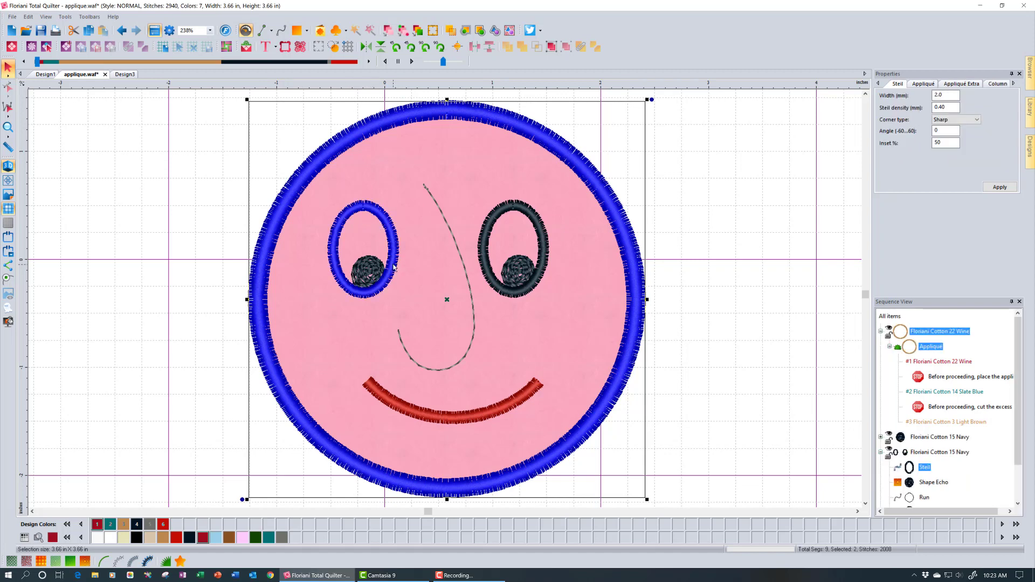
{"action": "left_click", "coordinate": [518, 293], "text": "ctrl"}
{"action": "left_click", "coordinate": [499, 291], "text": "ctrl"}
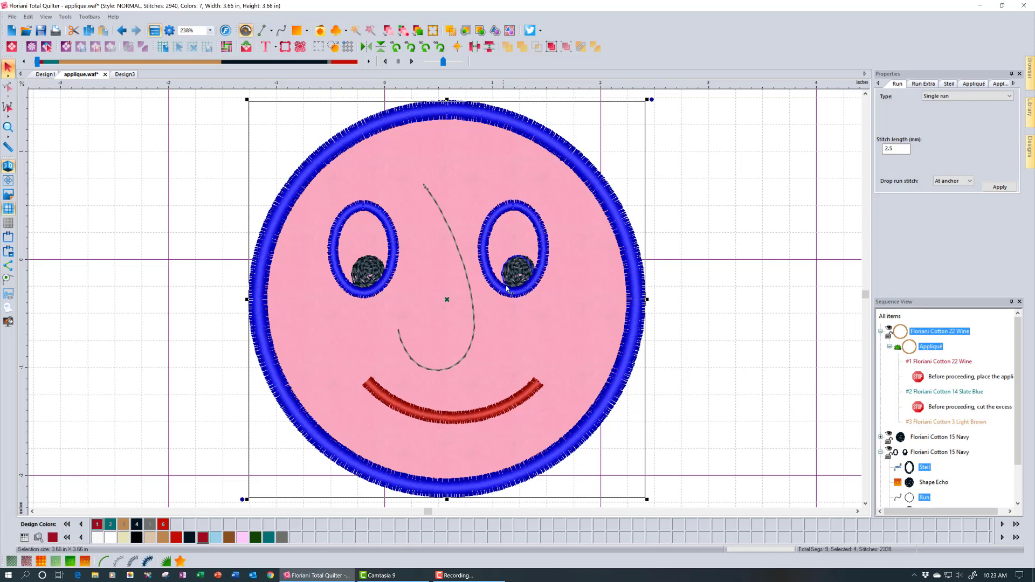
{"action": "left_click", "coordinate": [717, 281]}
{"action": "left_click", "coordinate": [644, 288]}
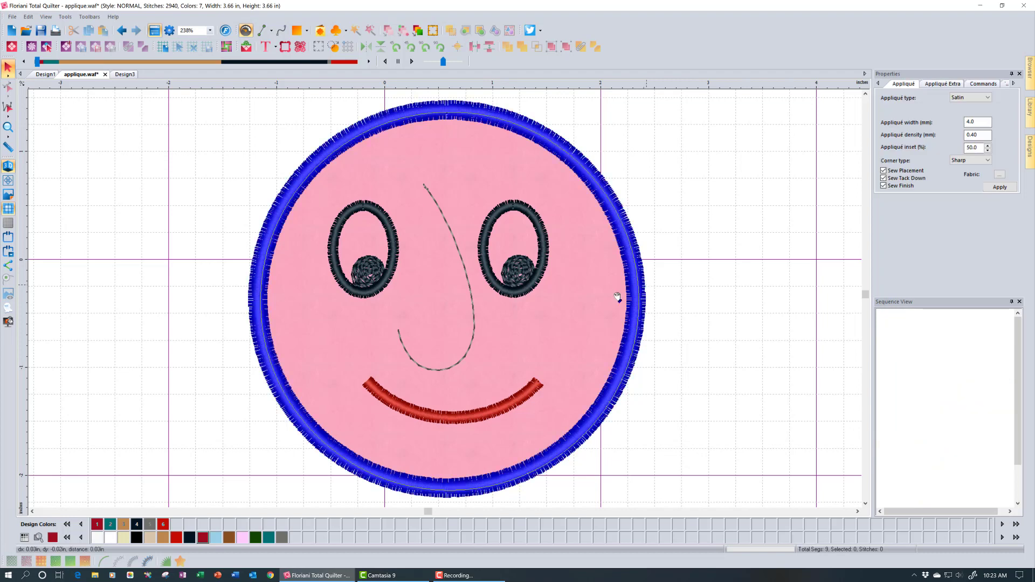
{"action": "left_click", "coordinate": [513, 293], "text": "ctrl"}
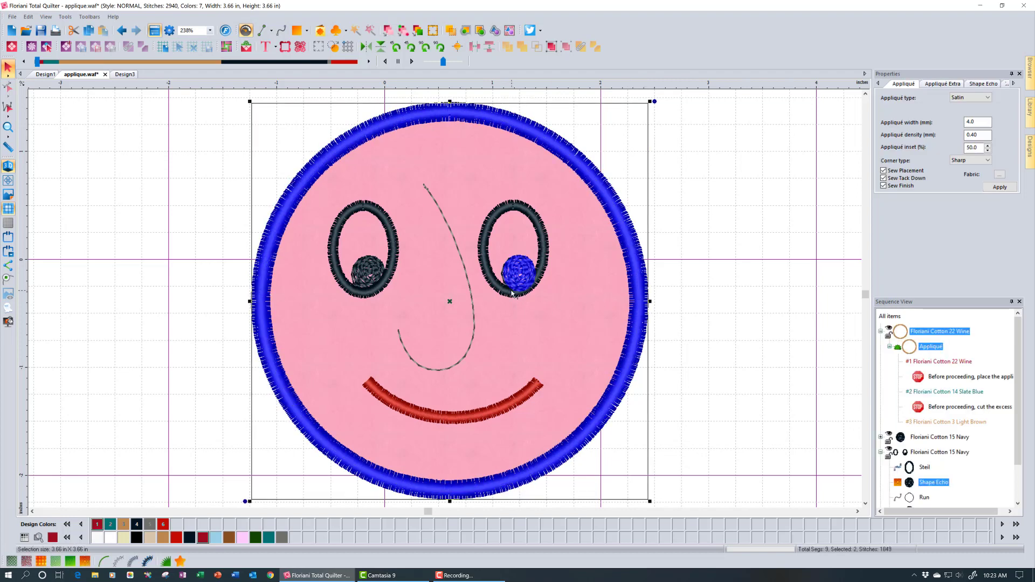
{"action": "left_click", "coordinate": [512, 297], "text": "ctrl"}
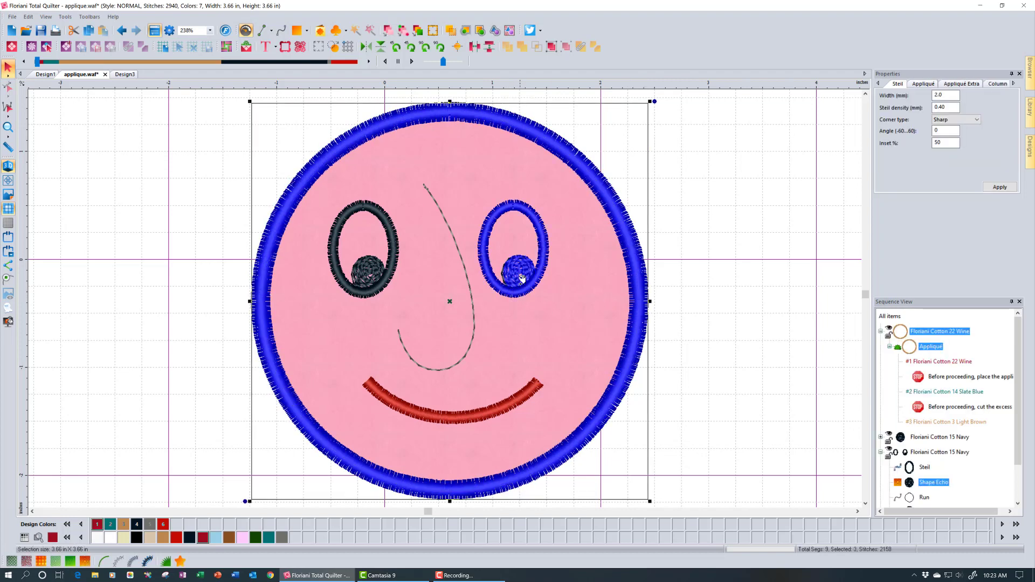
{"action": "left_click", "coordinate": [680, 291]}
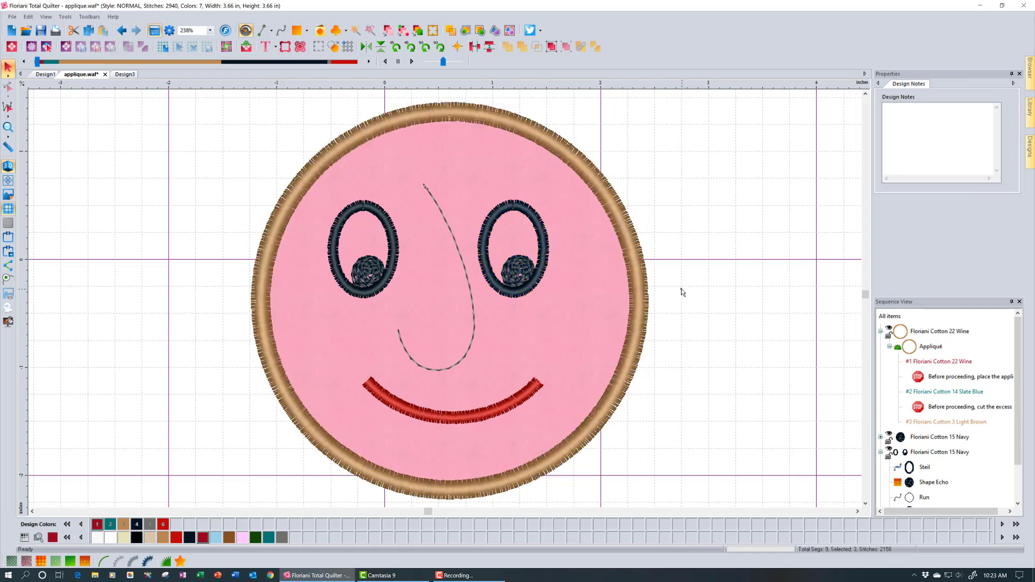
{"action": "left_click", "coordinate": [636, 290]}
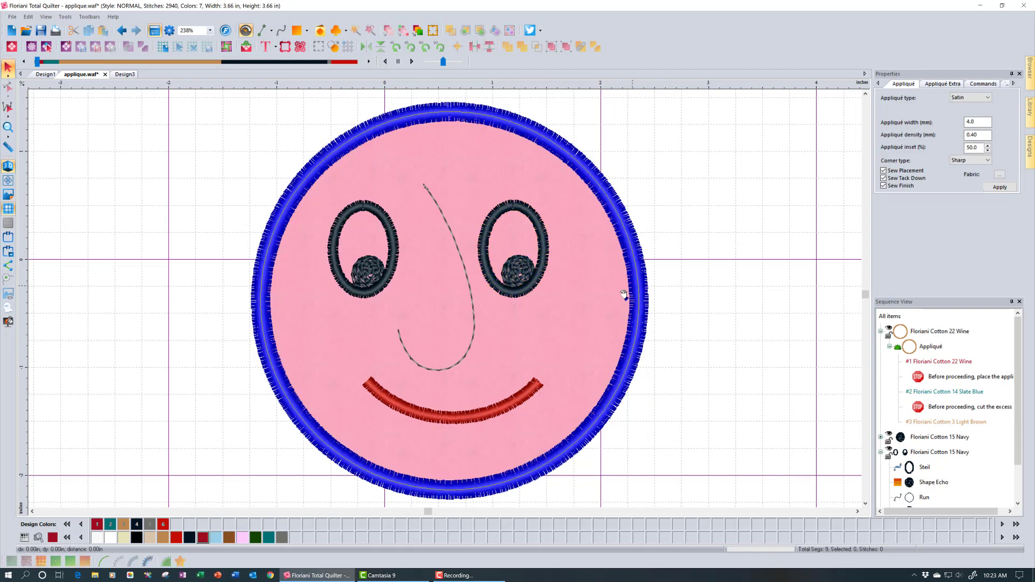
{"action": "left_click", "coordinate": [483, 268], "text": "ctrl"}
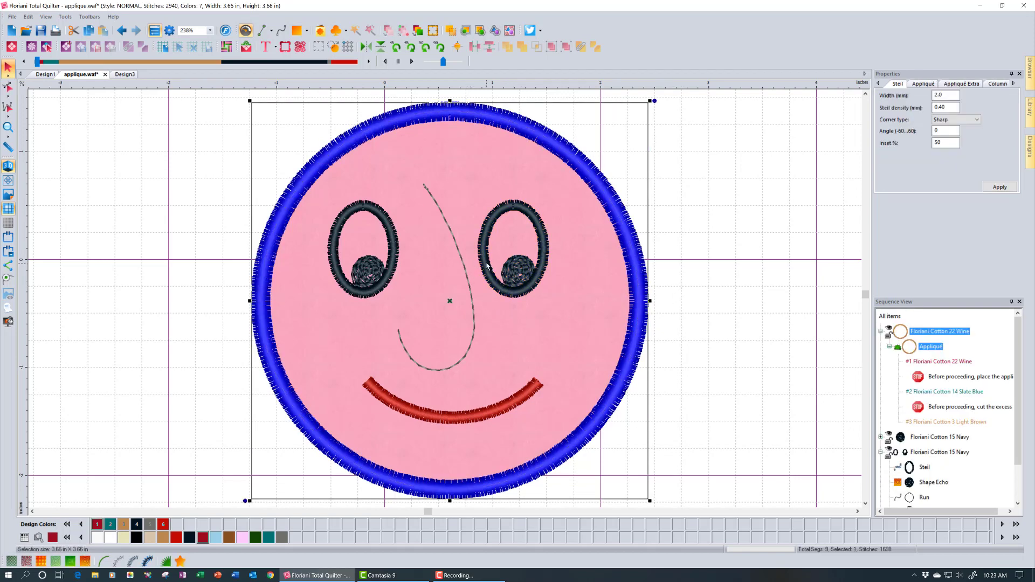
{"action": "left_click", "coordinate": [396, 251], "text": "ctrl"}
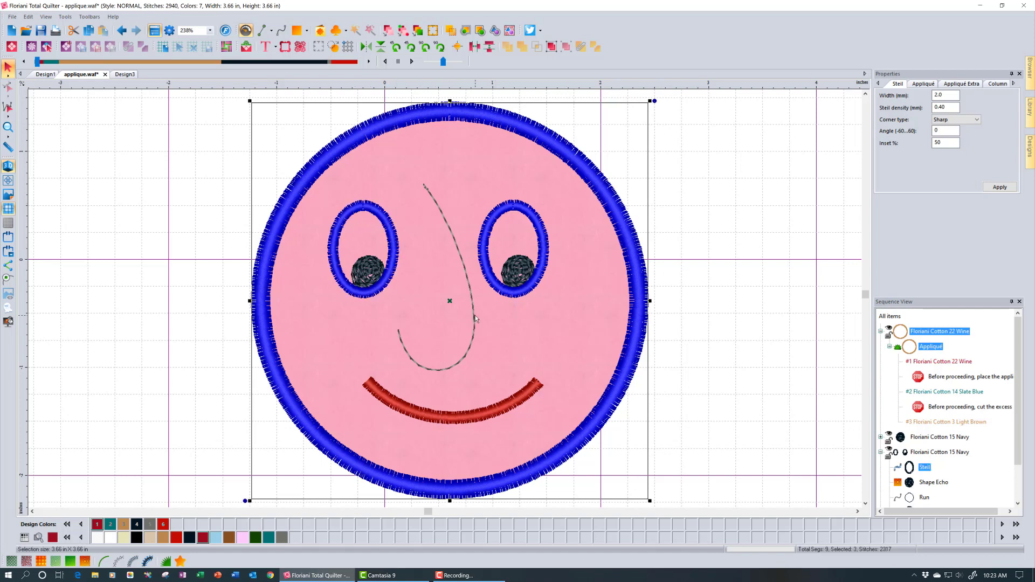
Convert the selected ring and eyes into artwork in a new Design4 and drag both eyes out
{"action": "left_click", "coordinate": [329, 52]}
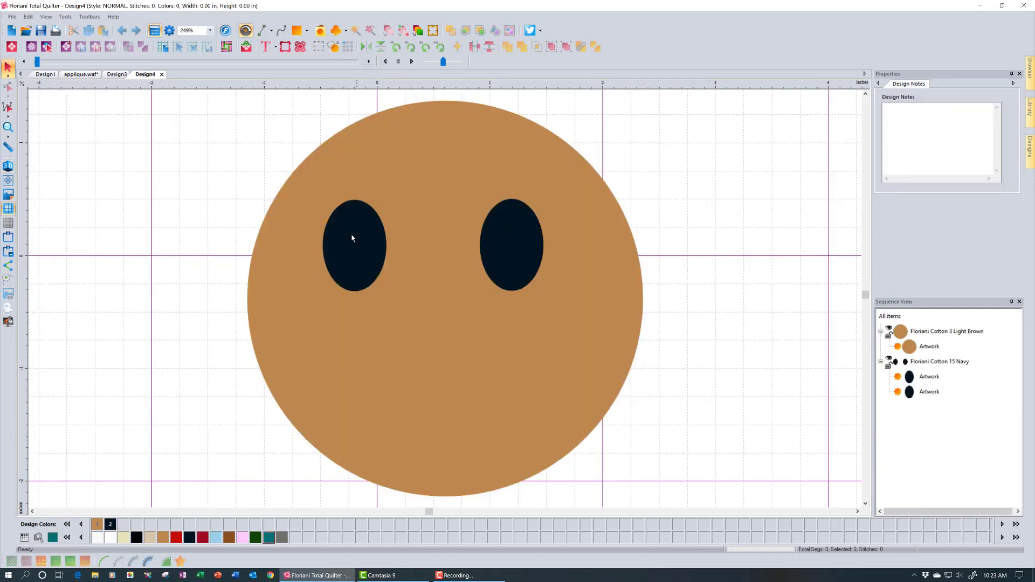
{"action": "left_click_drag", "start_coordinate": [352, 235], "coordinate": [160, 250]}
{"action": "left_click_drag", "start_coordinate": [506, 261], "coordinate": [730, 244]}
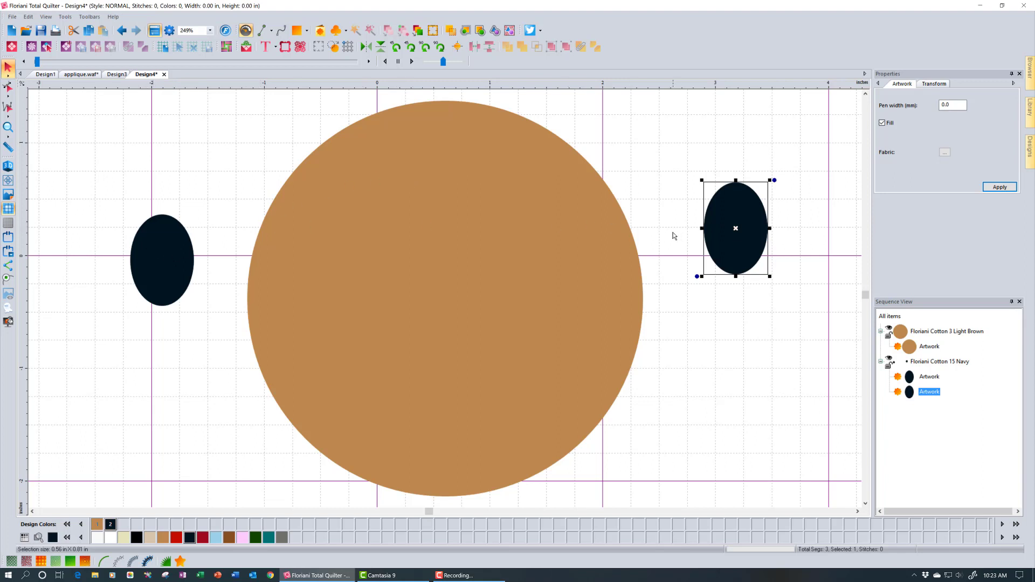
Close Design4 without saving, then close Design3
{"action": "left_click", "coordinate": [164, 75]}
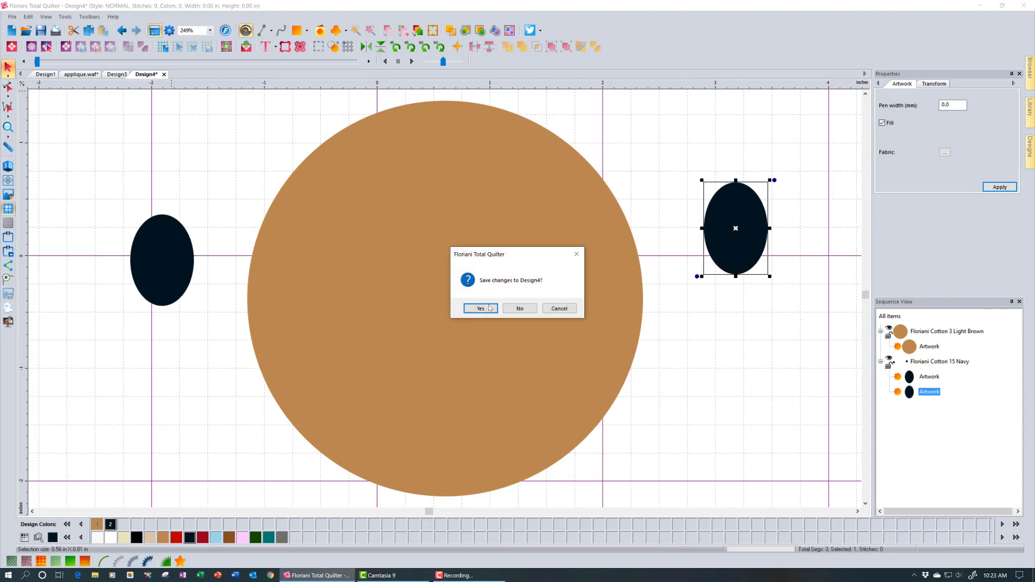
{"action": "left_click", "coordinate": [520, 309]}
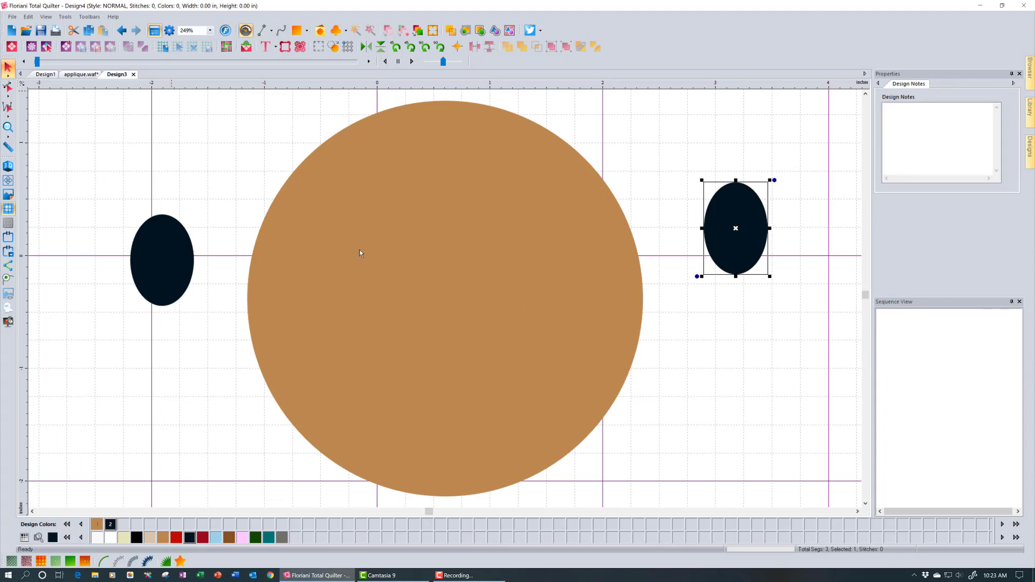
{"action": "left_click", "coordinate": [133, 74]}
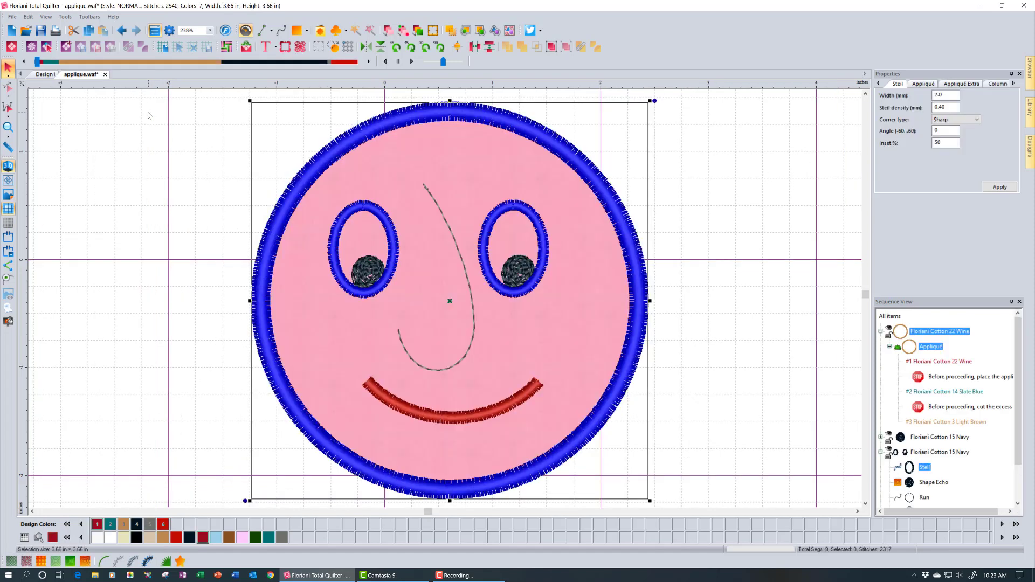
Select every item and save the smiley design as applique.svg using the SVG file type
{"action": "left_click", "coordinate": [149, 115]}
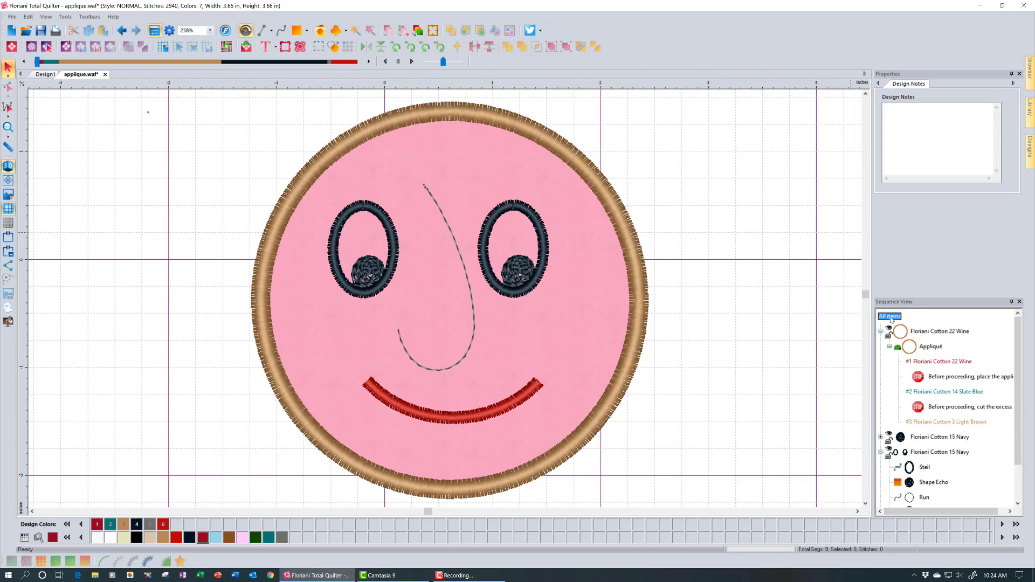
{"action": "left_click", "coordinate": [889, 316]}
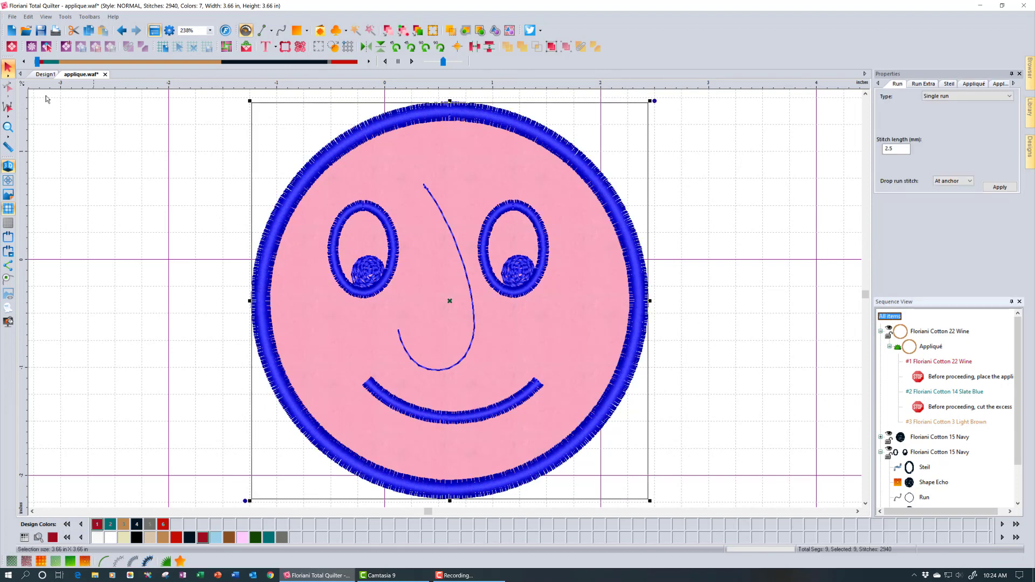
{"action": "left_click", "coordinate": [13, 17]}
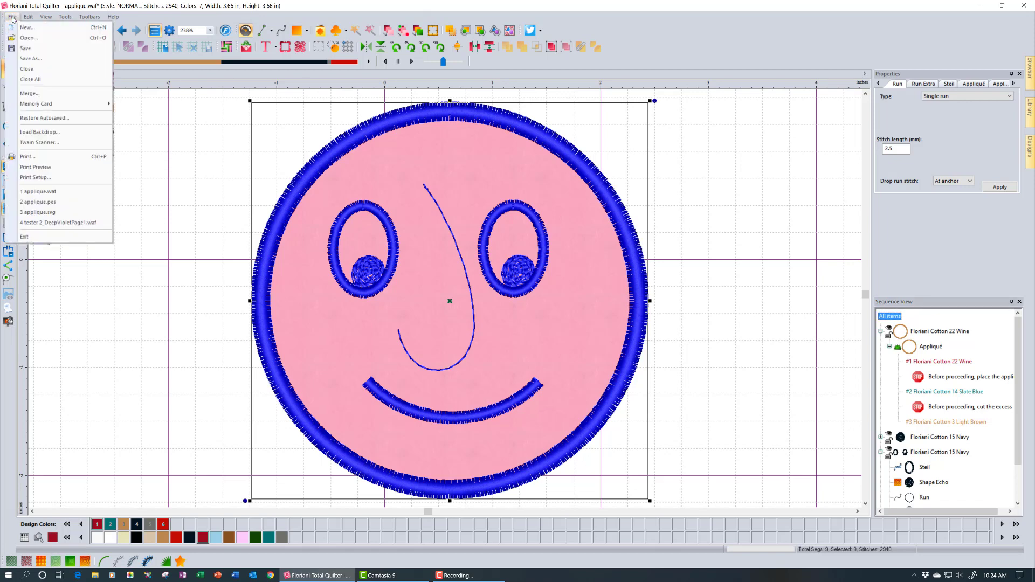
{"action": "left_click", "coordinate": [31, 58]}
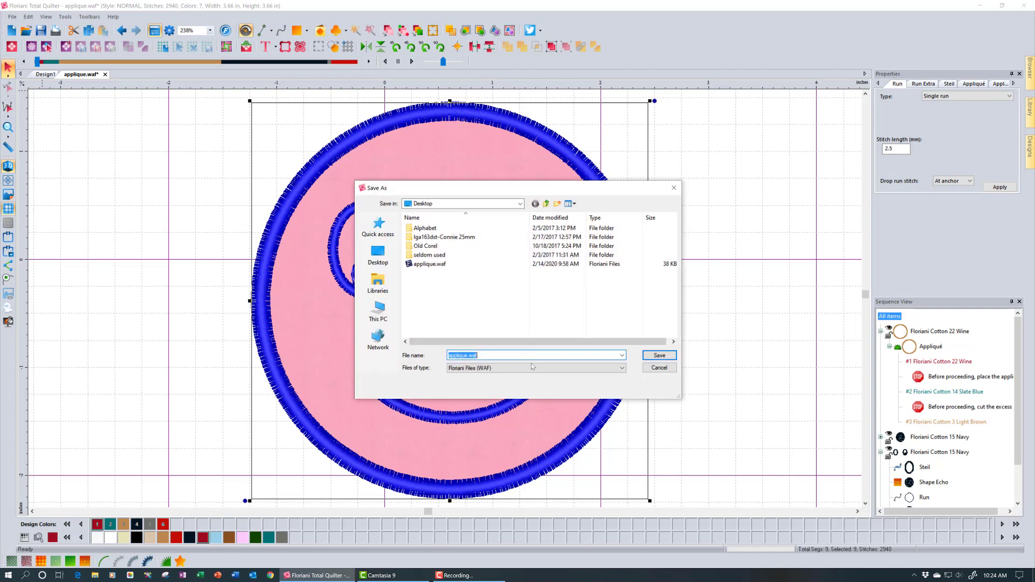
{"action": "left_click", "coordinate": [531, 366]}
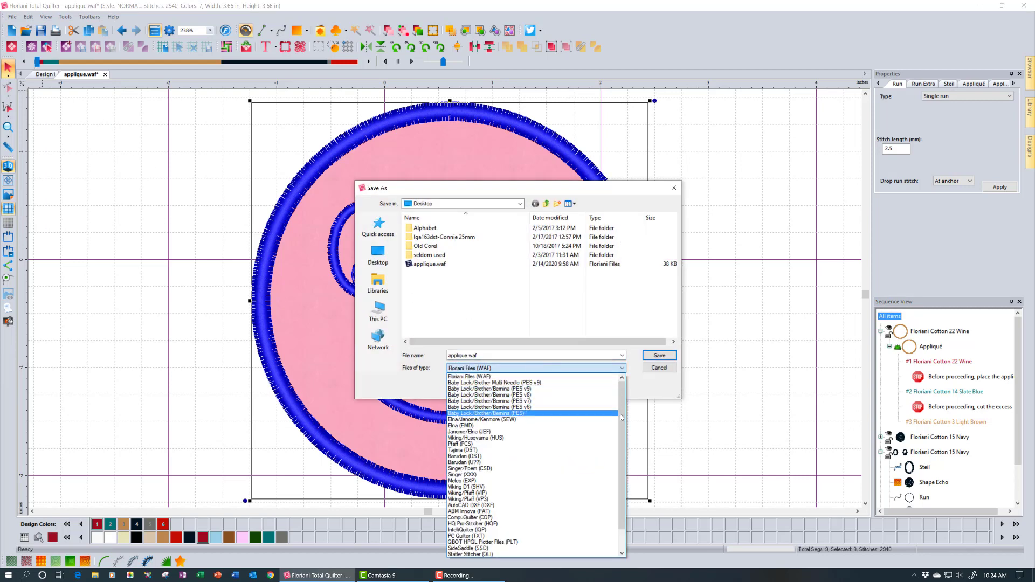
{"action": "scroll", "coordinate": [621, 419], "scroll_direction": "down", "scroll_amount": 2}
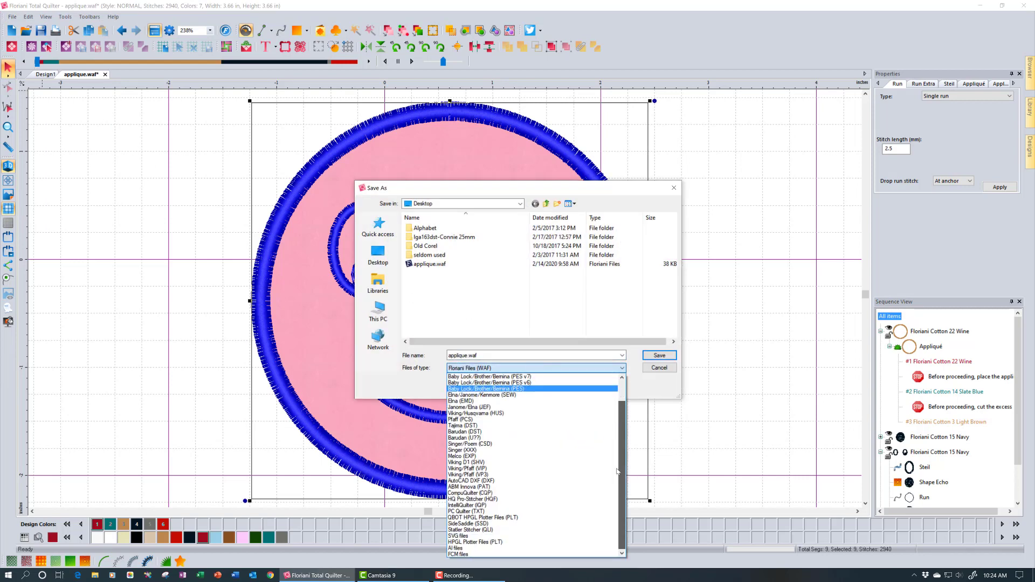
{"action": "left_click", "coordinate": [506, 536]}
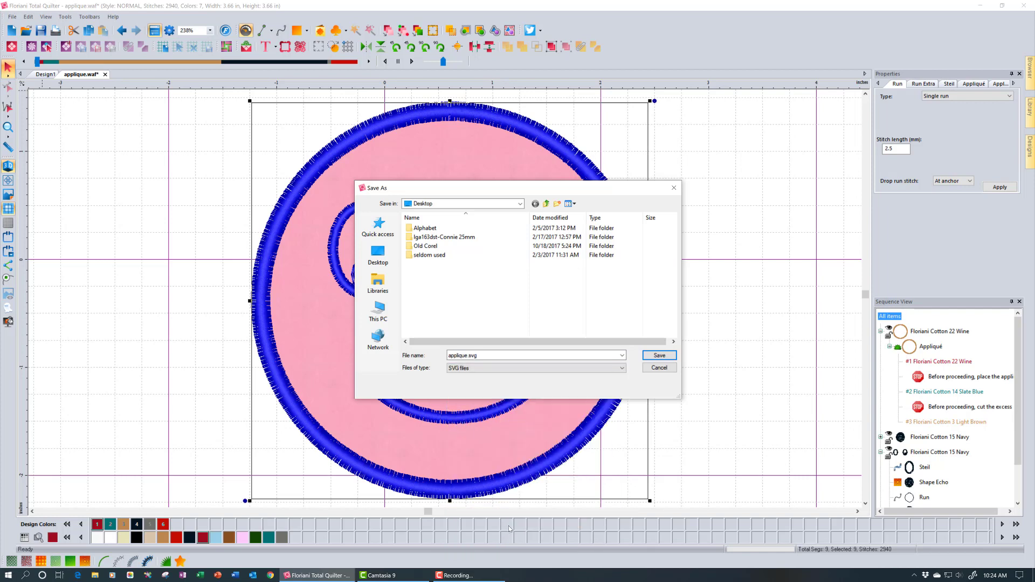
{"action": "left_click", "coordinate": [659, 356]}
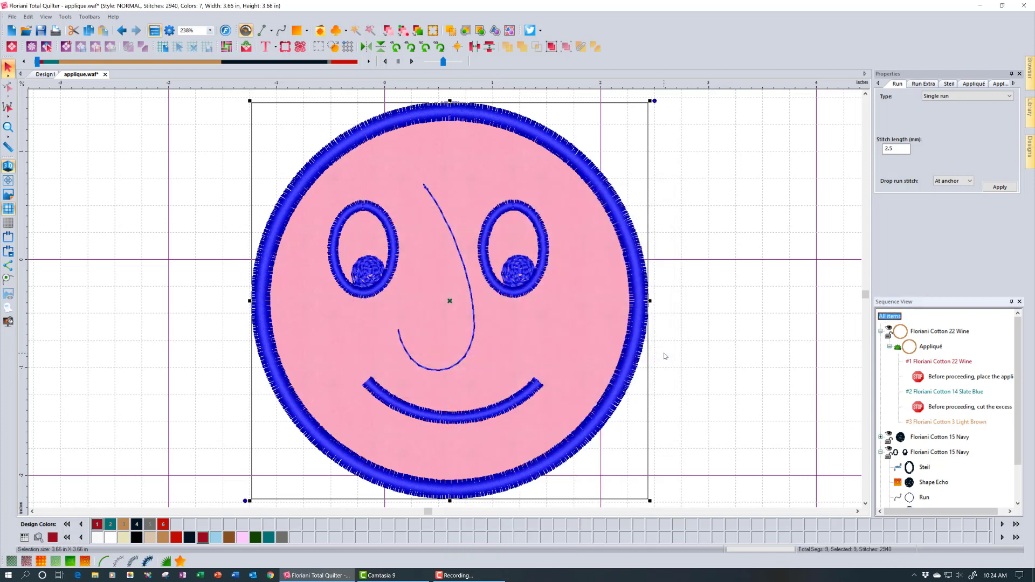
{"action": "left_click", "coordinate": [27, 31]}
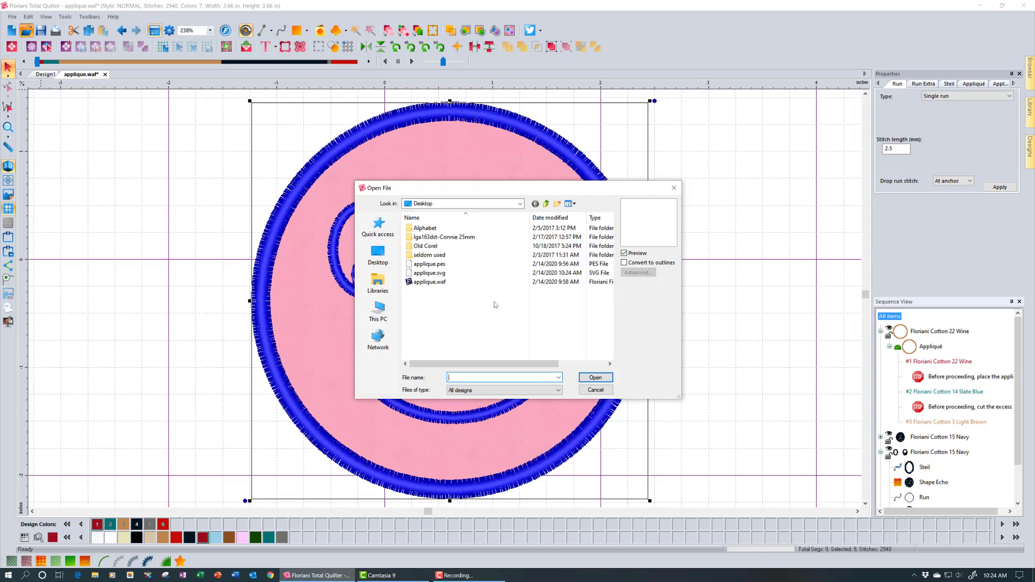
{"action": "left_click", "coordinate": [429, 273]}
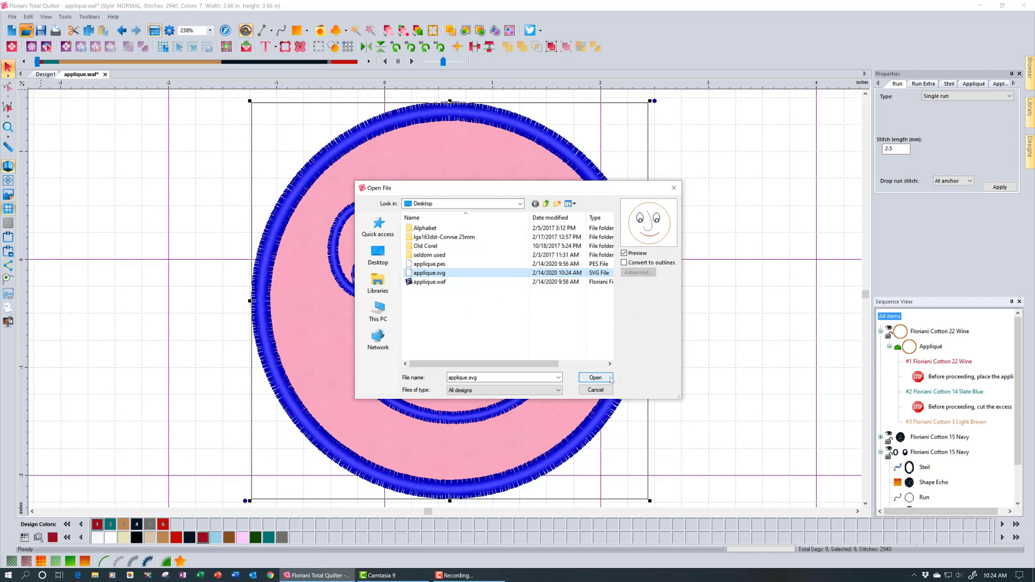
{"action": "left_click", "coordinate": [610, 379]}
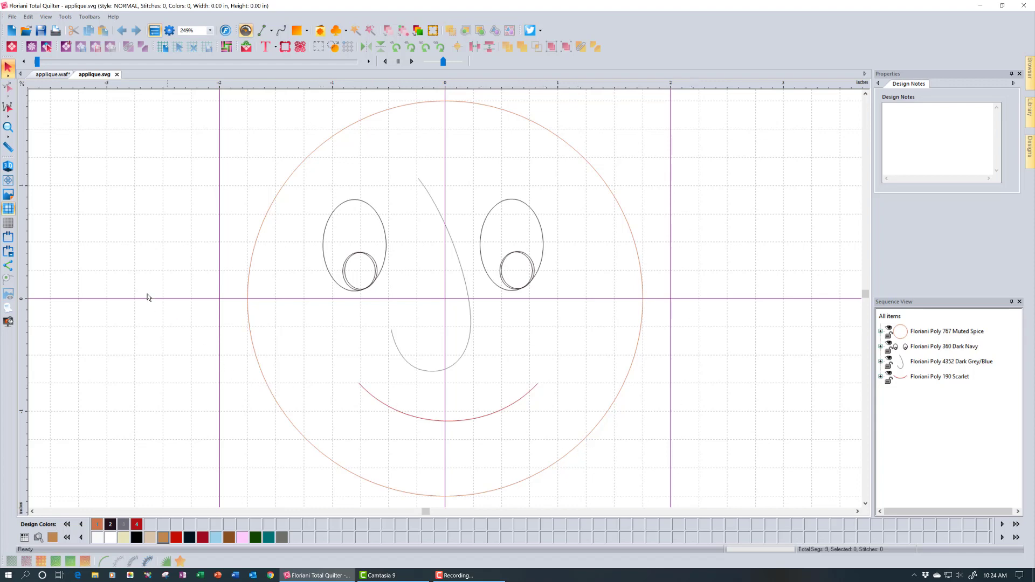
{"action": "left_click", "coordinate": [116, 75]}
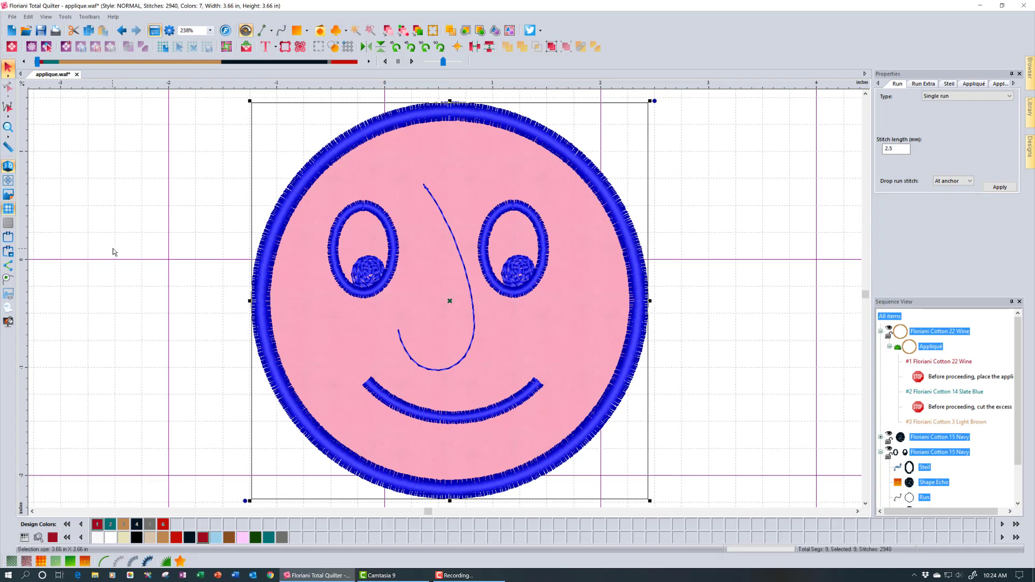
{"action": "left_click", "coordinate": [113, 251]}
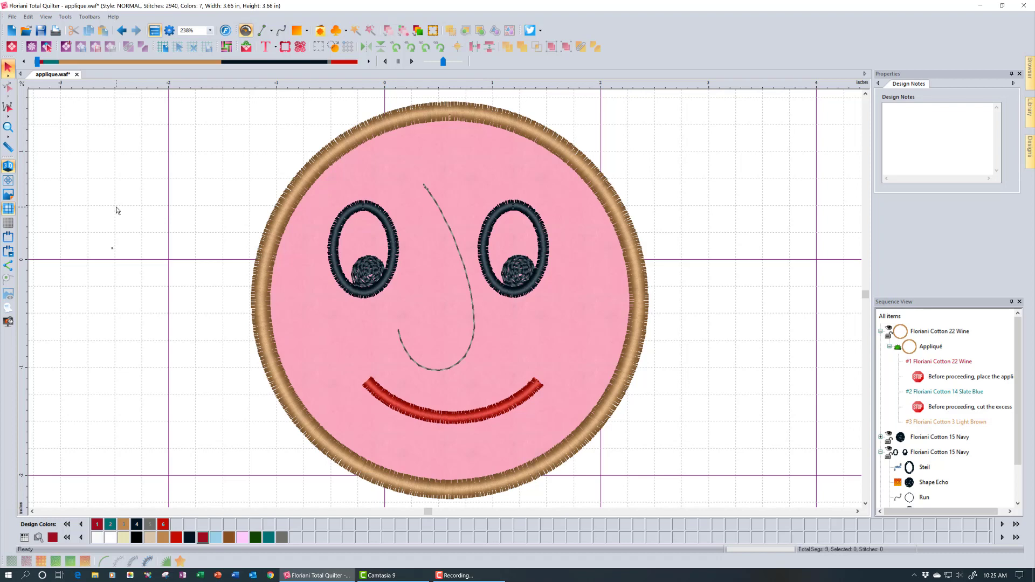
Open applique.pes from the Desktop in its own tab
{"action": "left_click", "coordinate": [27, 32]}
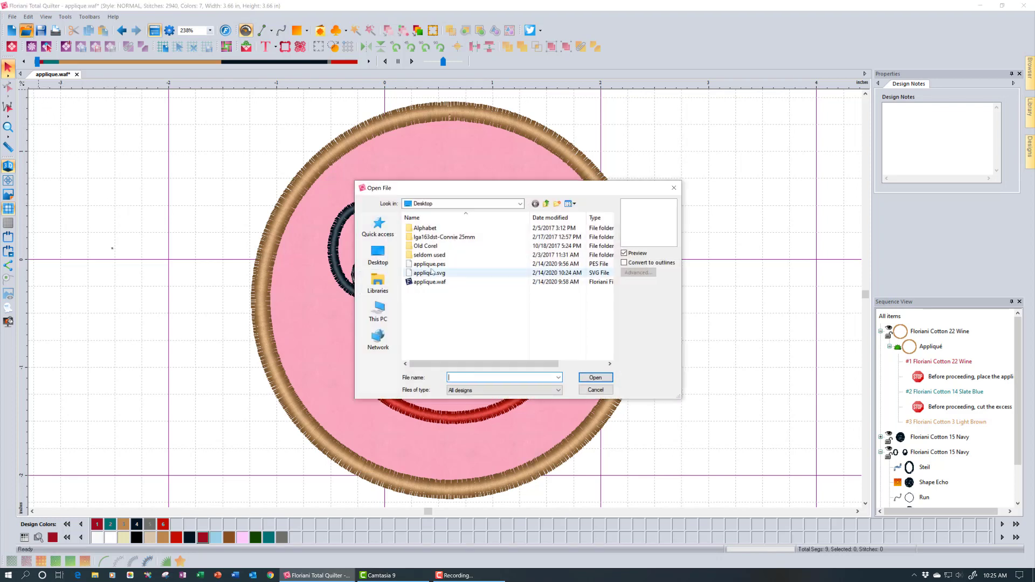
{"action": "left_click", "coordinate": [431, 264]}
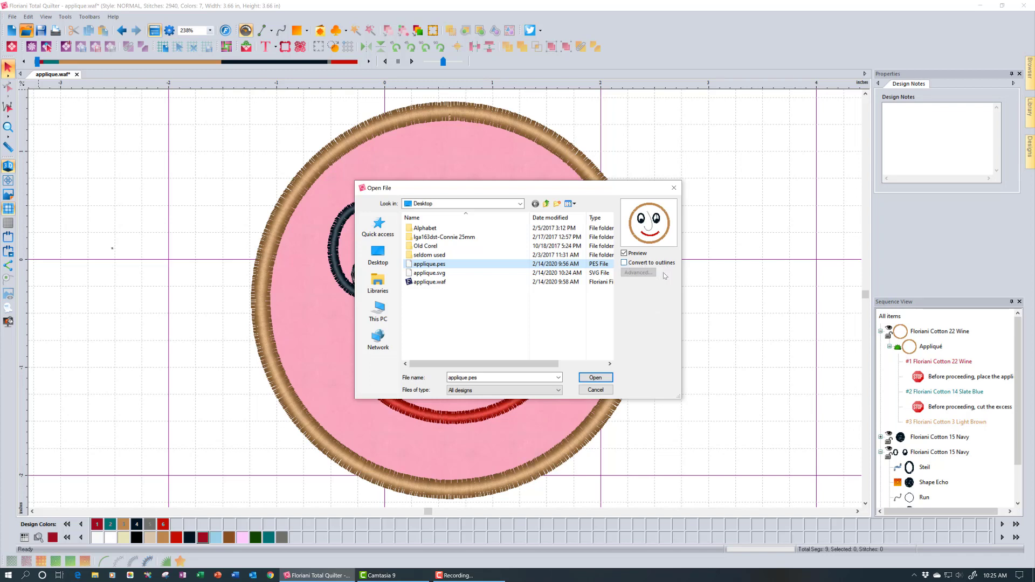
{"action": "left_click", "coordinate": [596, 377]}
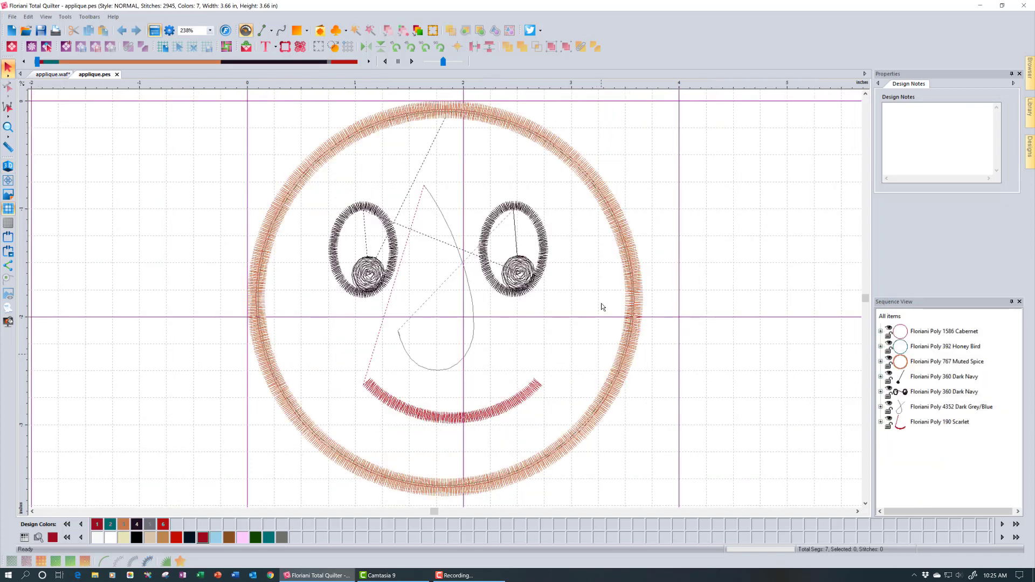
Switch to 3D stitch view and expand the Cabernet and Honey Bird entries to inspect their circles
{"action": "left_click", "coordinate": [7, 170]}
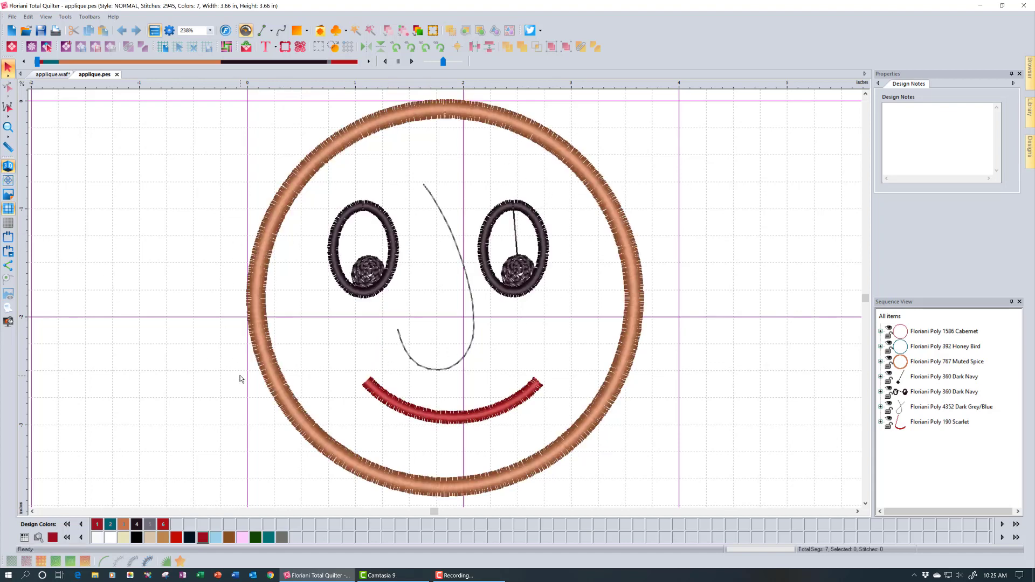
{"action": "left_click", "coordinate": [918, 333]}
{"action": "left_click", "coordinate": [880, 331]}
{"action": "left_click", "coordinate": [938, 349]}
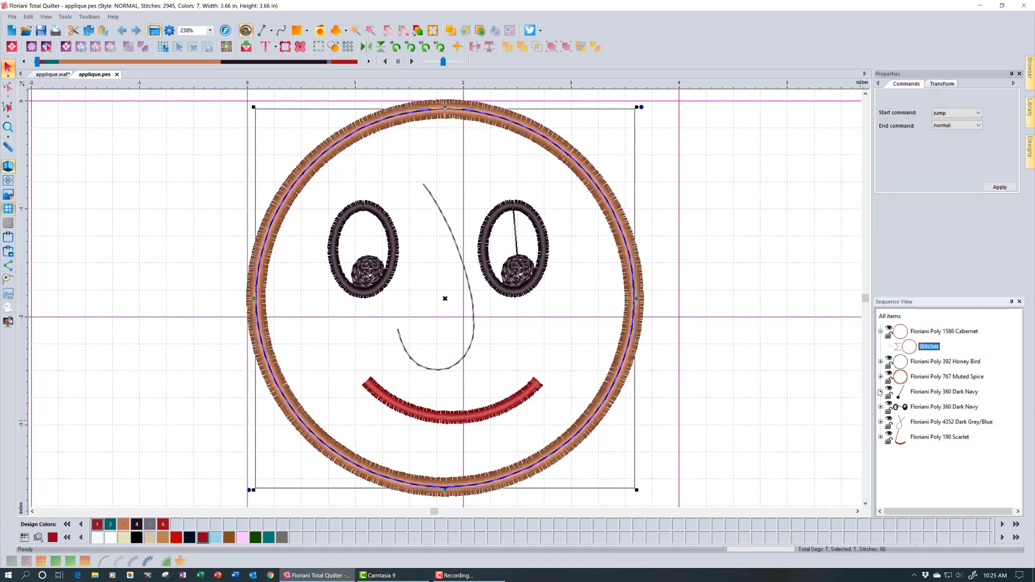
{"action": "left_click", "coordinate": [881, 362]}
{"action": "left_click", "coordinate": [938, 377]}
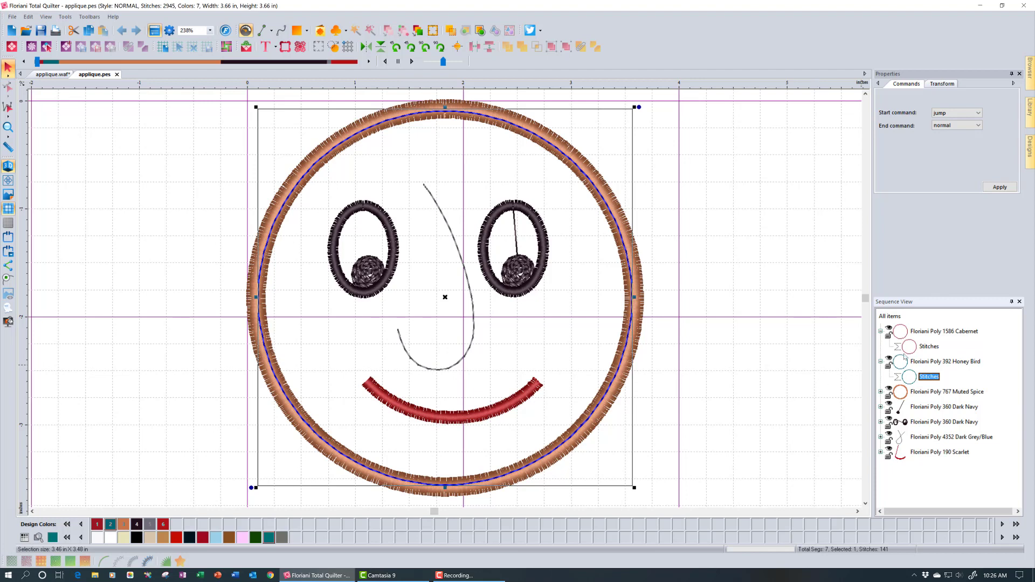
{"action": "left_click", "coordinate": [925, 333]}
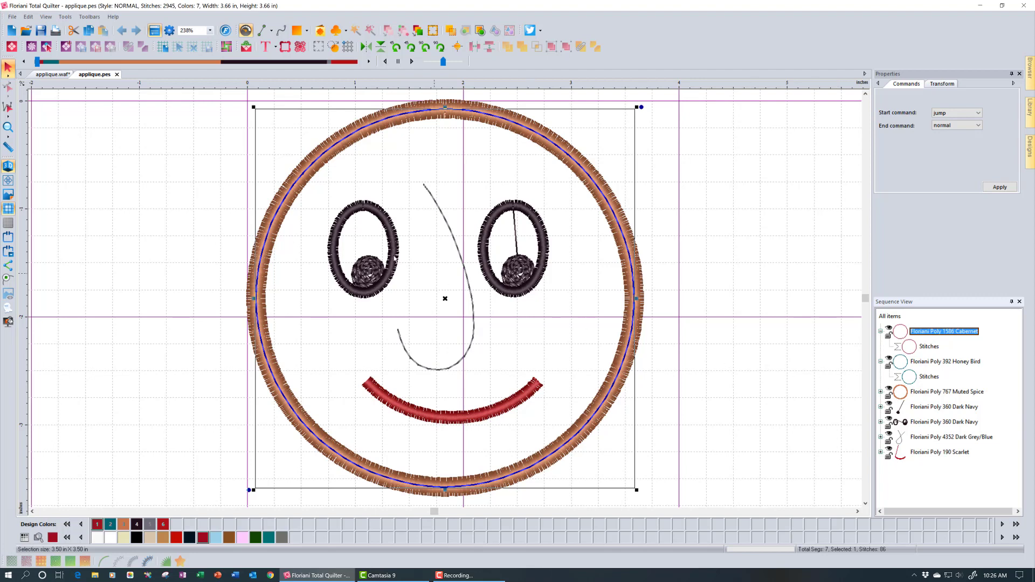
Create and close an empty new design, then close the applique.pes tab
{"action": "left_click", "coordinate": [334, 47]}
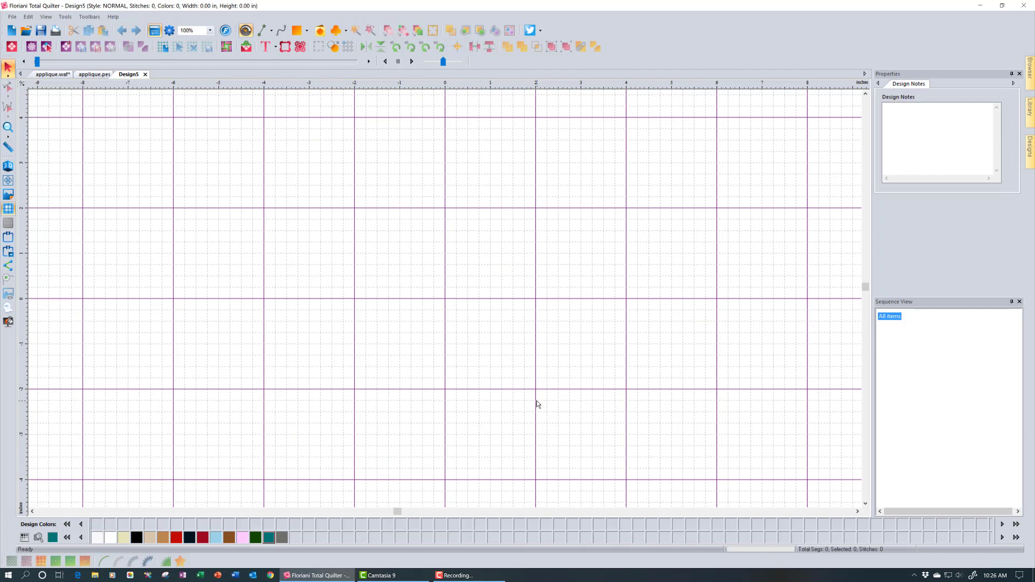
{"action": "left_click", "coordinate": [144, 73]}
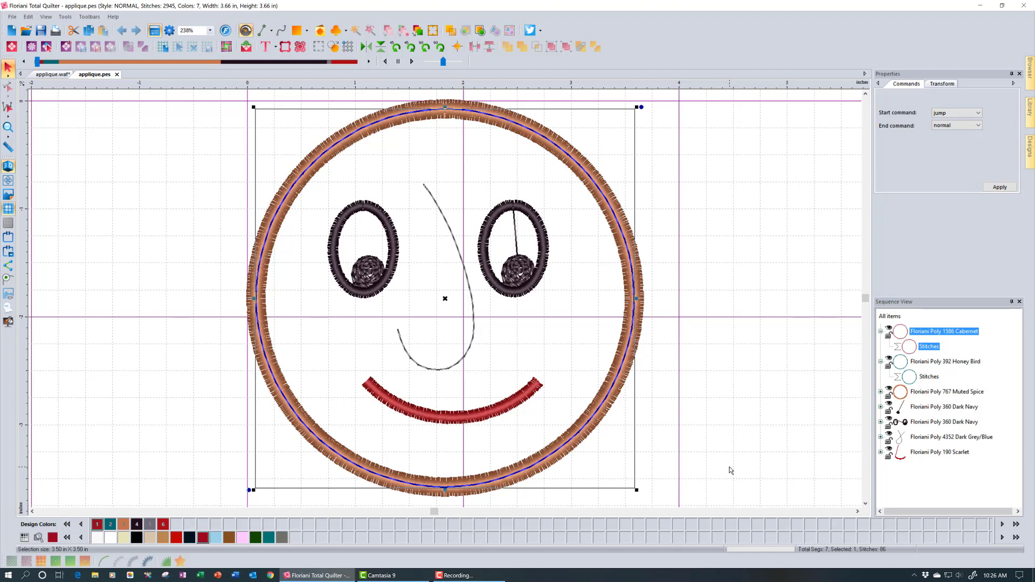
{"action": "left_click", "coordinate": [117, 75]}
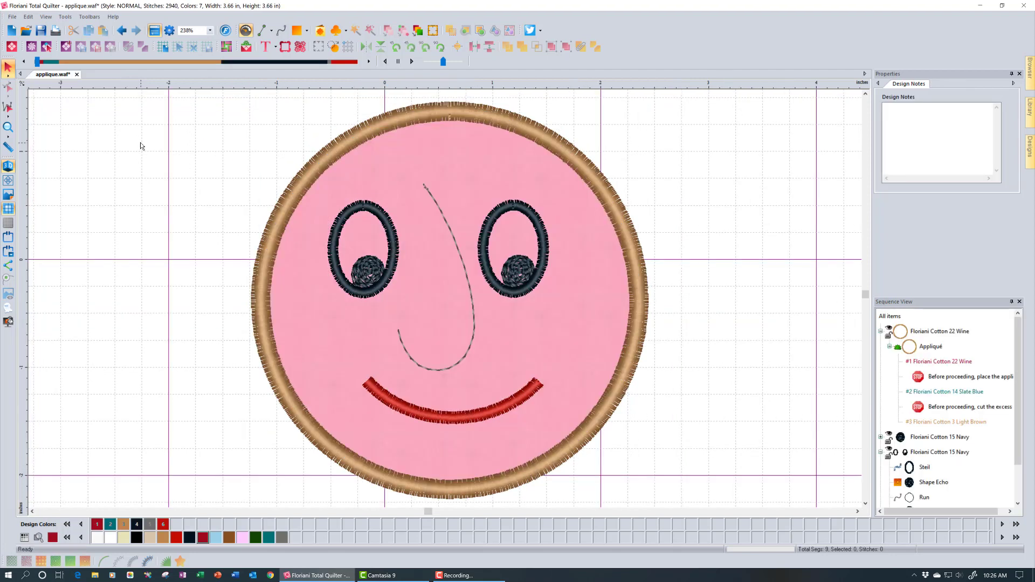
Open applique.svg with Convert to outlines checked, then close it
{"action": "left_click", "coordinate": [23, 34]}
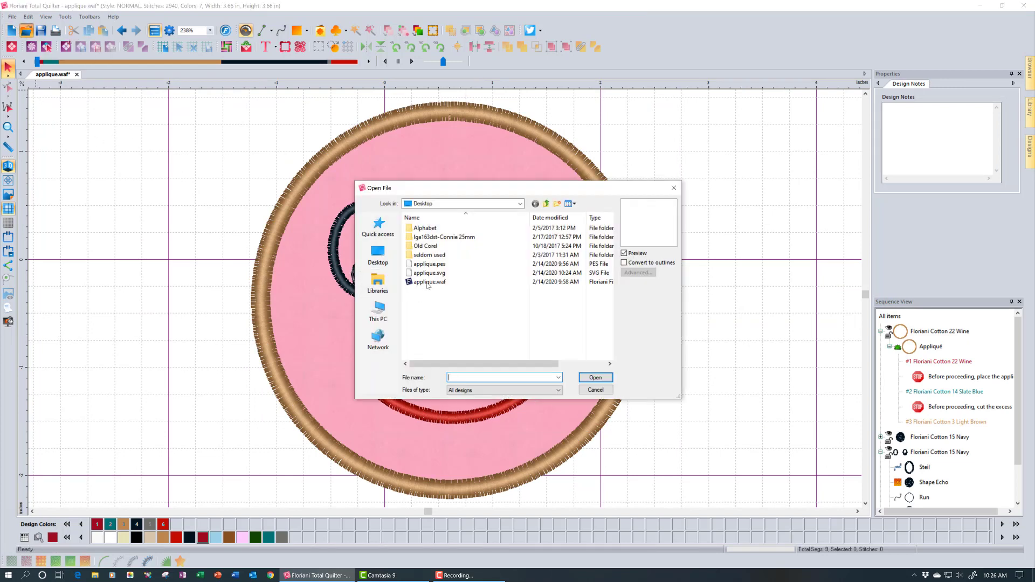
{"action": "left_click", "coordinate": [429, 273]}
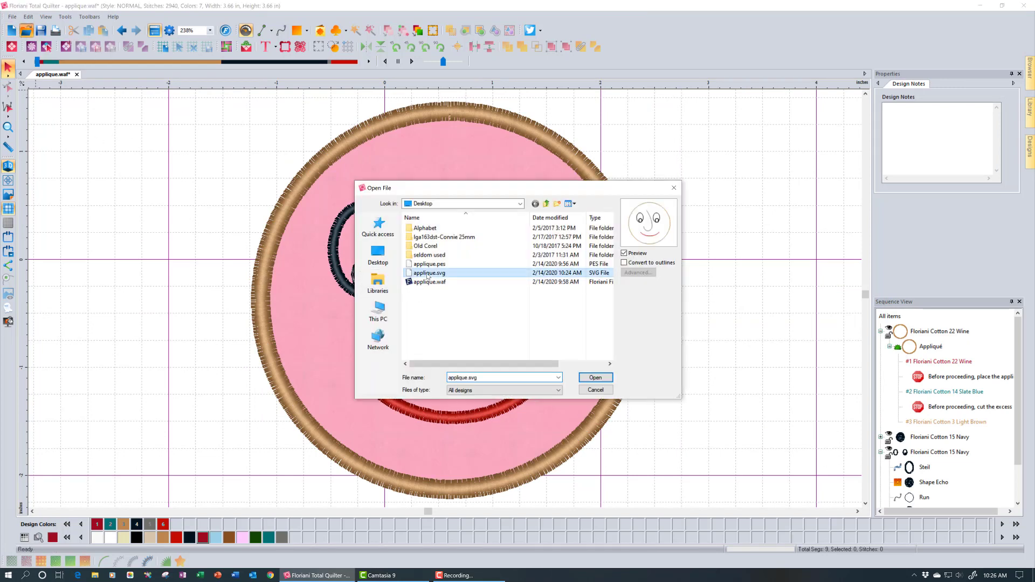
{"action": "left_click", "coordinate": [671, 264]}
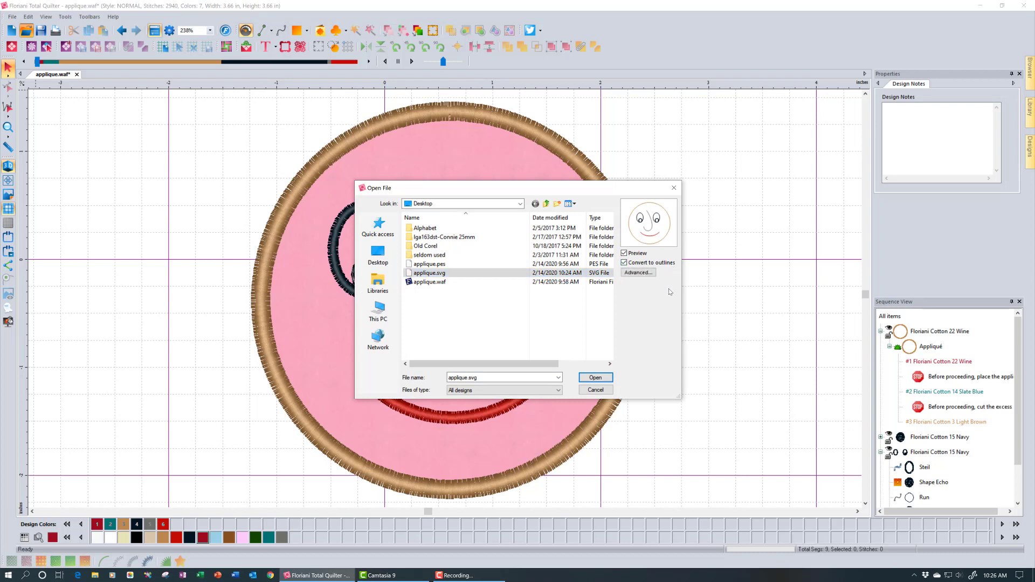
{"action": "left_click", "coordinate": [603, 376]}
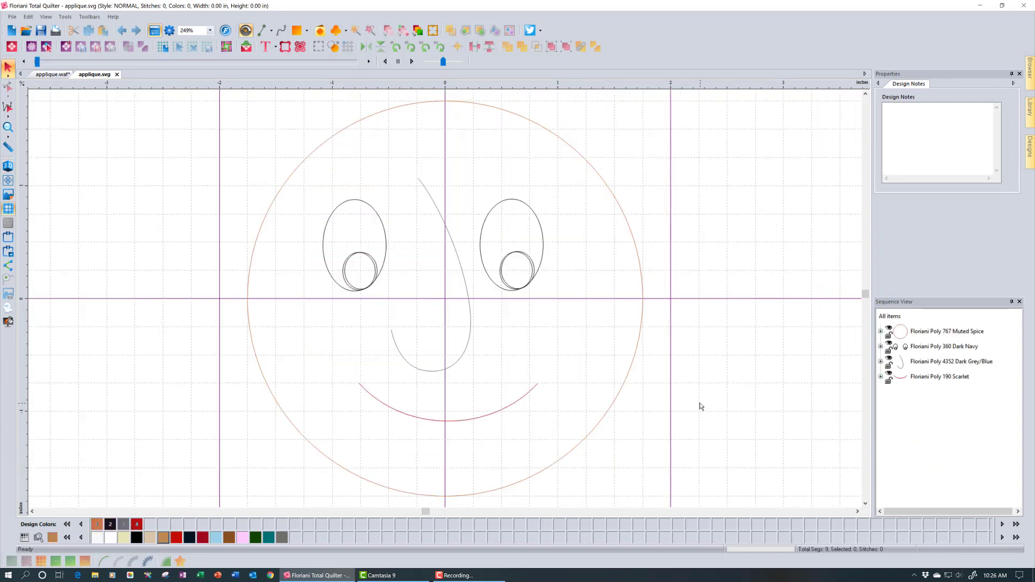
{"action": "left_click", "coordinate": [117, 74]}
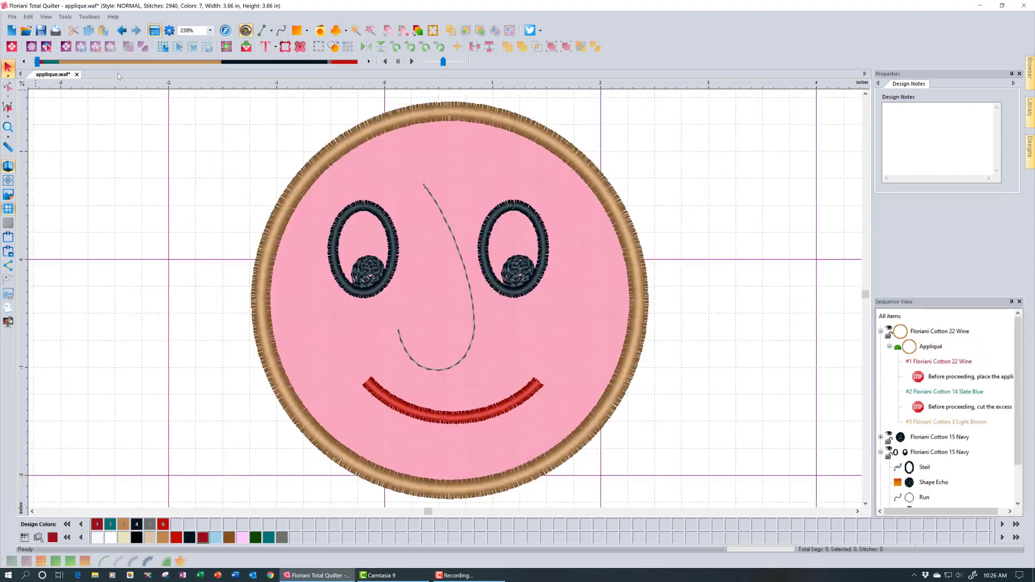
Open applique.pes converted to outlines and select its Cabernet outer circle
{"action": "left_click", "coordinate": [24, 31]}
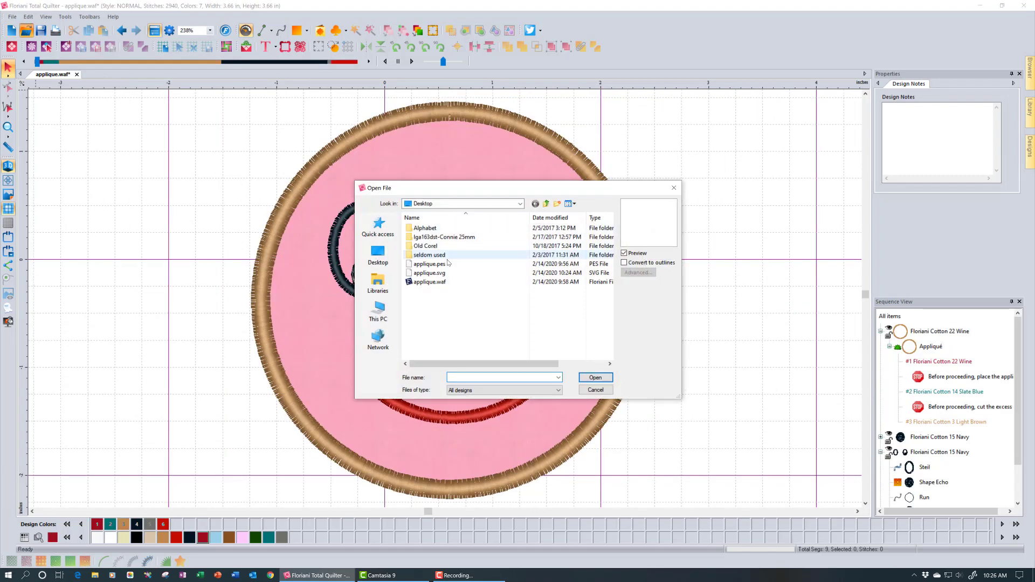
{"action": "left_click", "coordinate": [447, 263]}
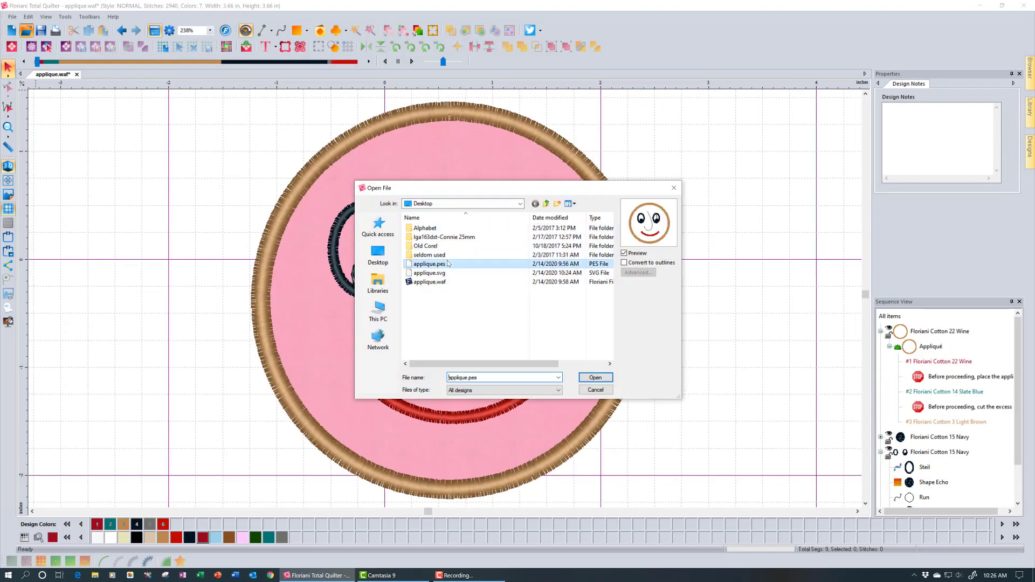
{"action": "left_click", "coordinate": [639, 263]}
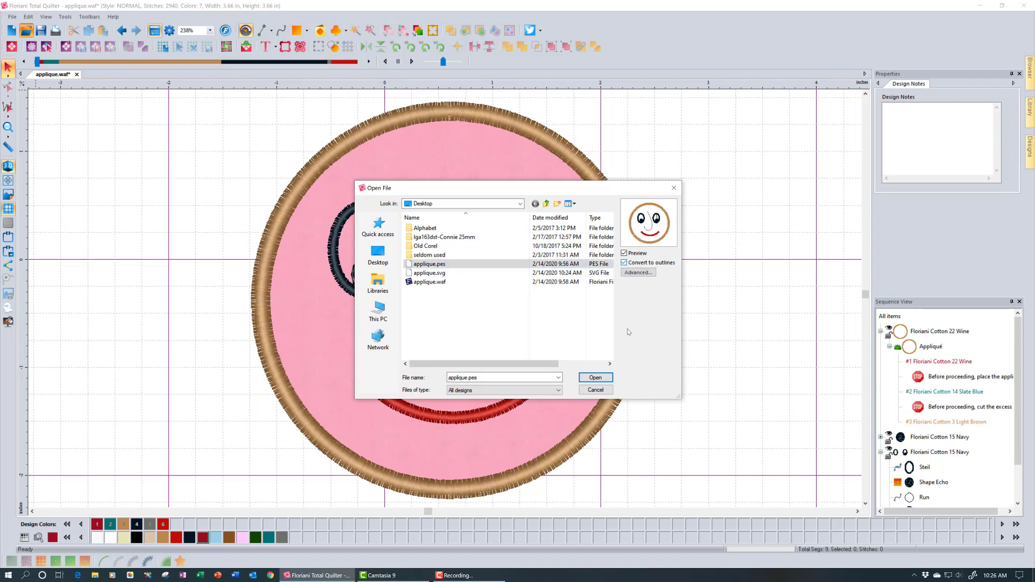
{"action": "left_click", "coordinate": [603, 379]}
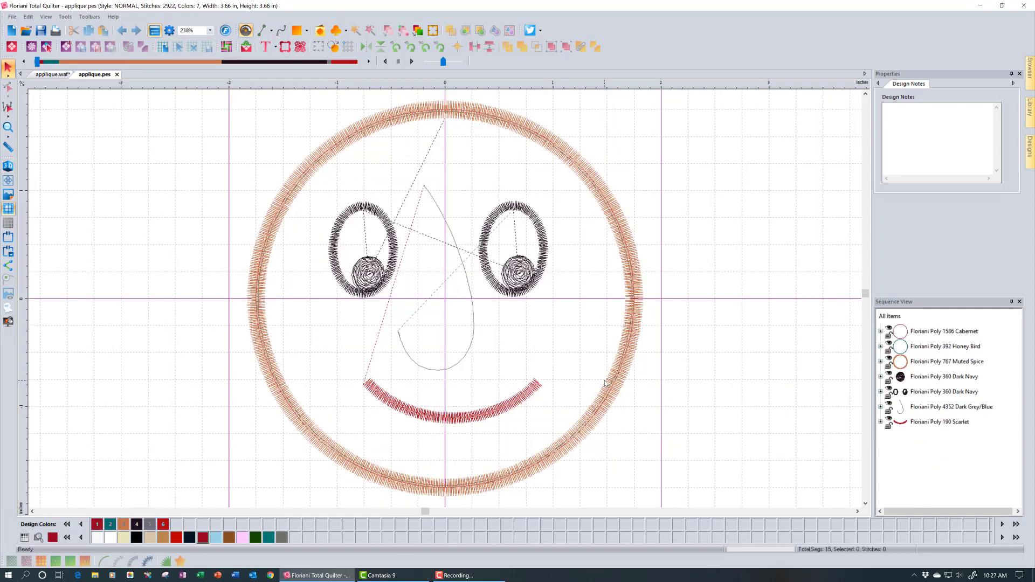
{"action": "left_click", "coordinate": [920, 336]}
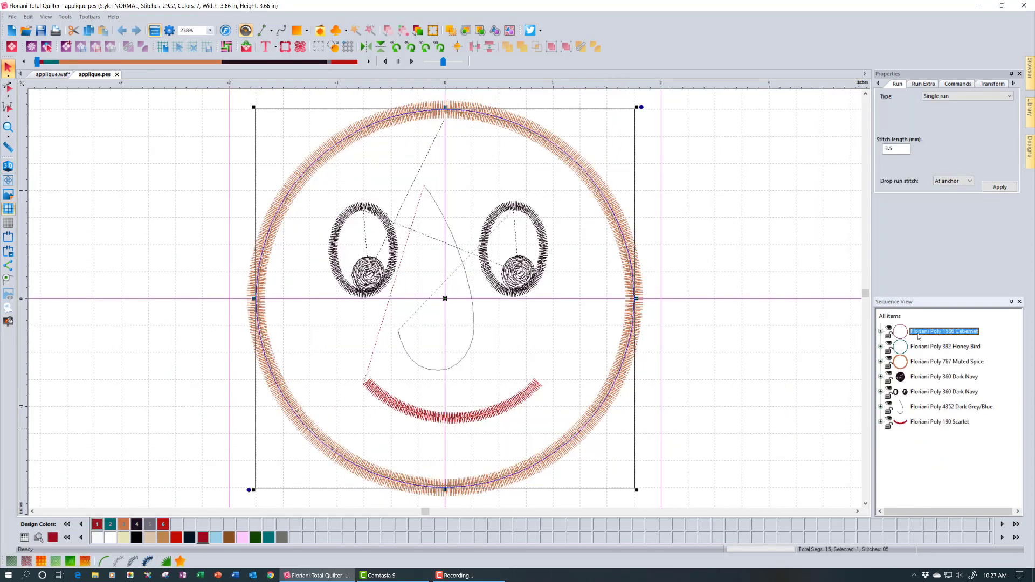
{"action": "left_click", "coordinate": [880, 332]}
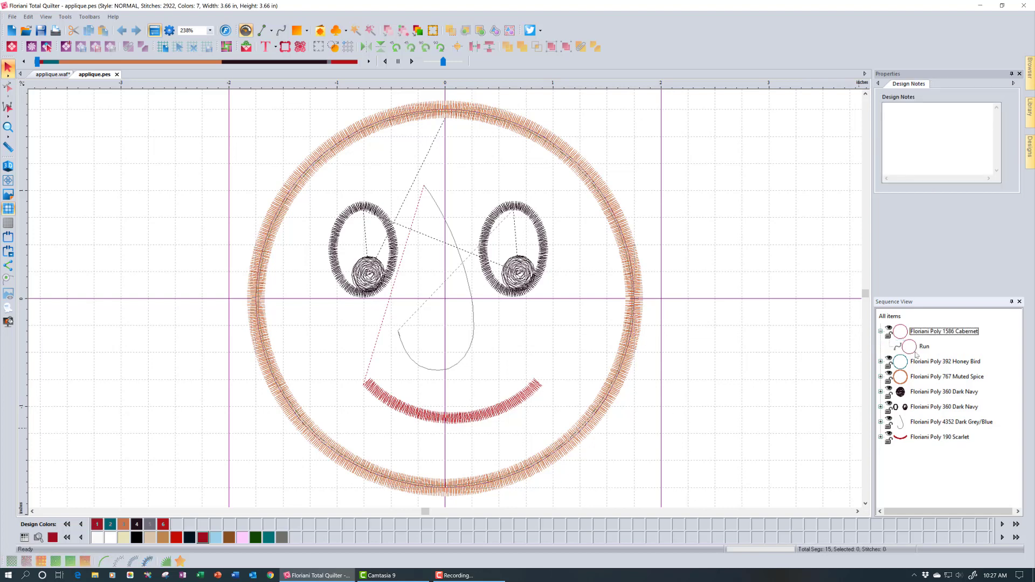
{"action": "left_click", "coordinate": [922, 348]}
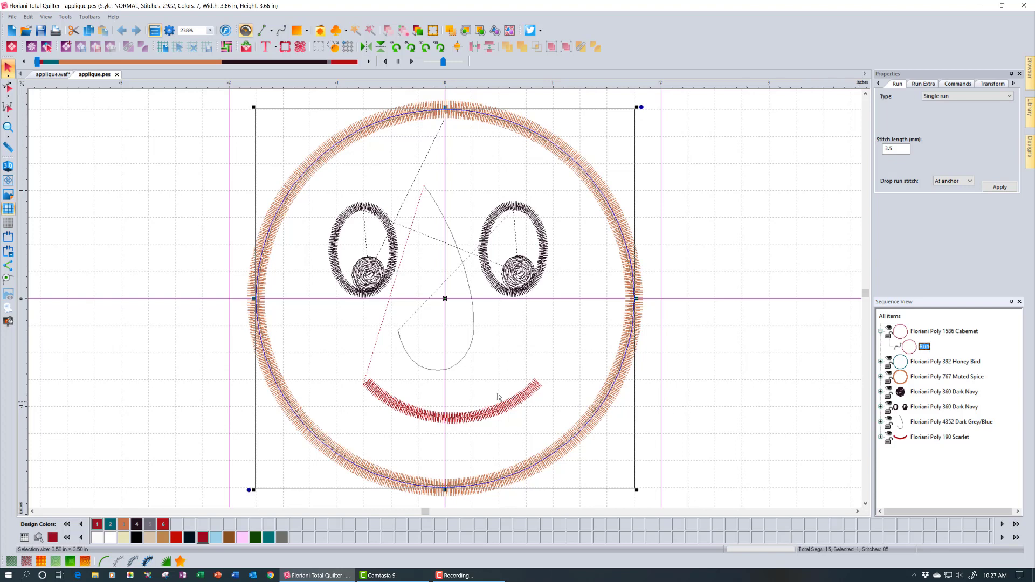
{"action": "left_click", "coordinate": [13, 92]}
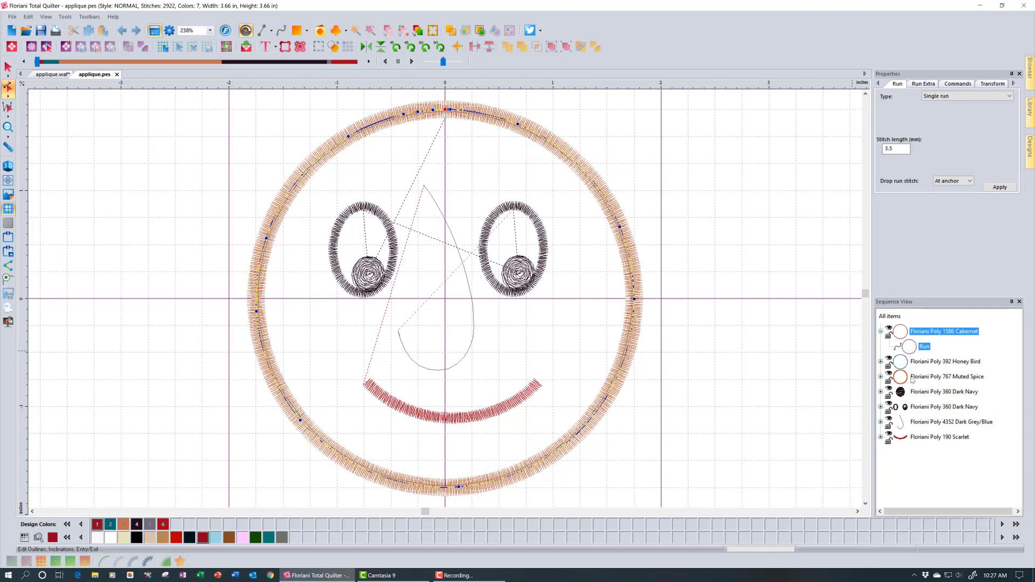
{"action": "left_click", "coordinate": [888, 374]}
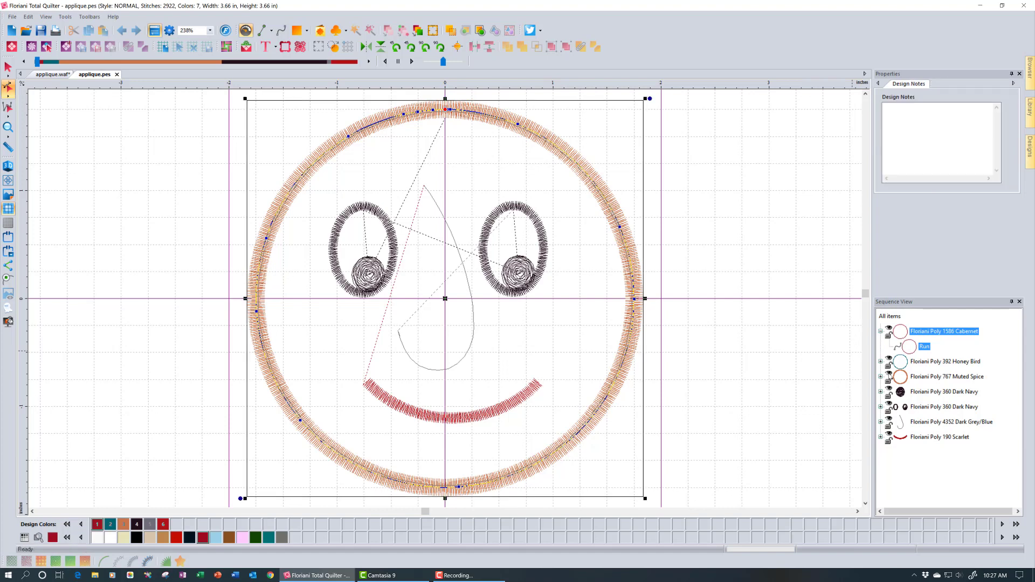
{"action": "left_click", "coordinate": [889, 375]}
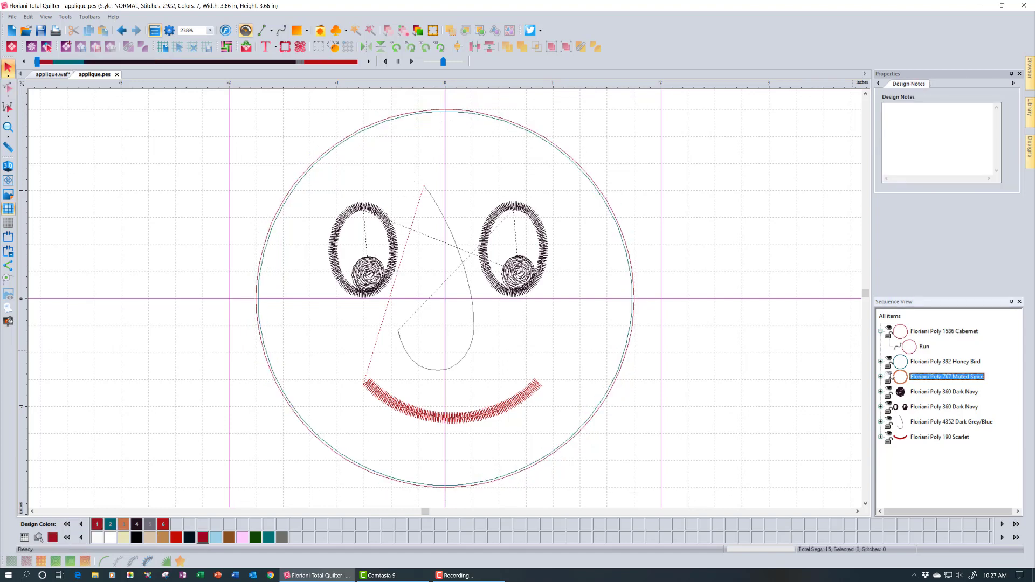
{"action": "left_click", "coordinate": [931, 332]}
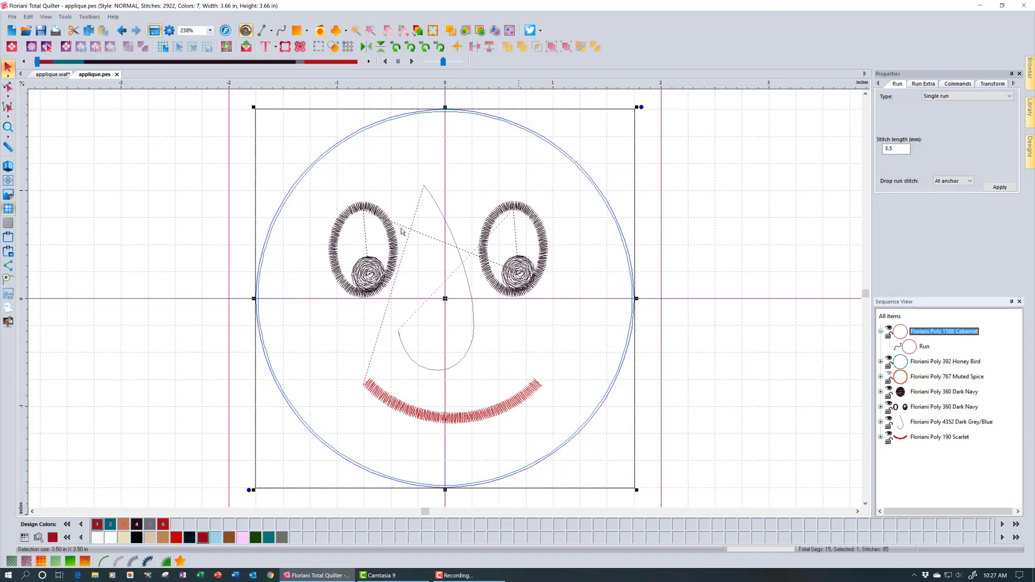
{"action": "left_click", "coordinate": [9, 90]}
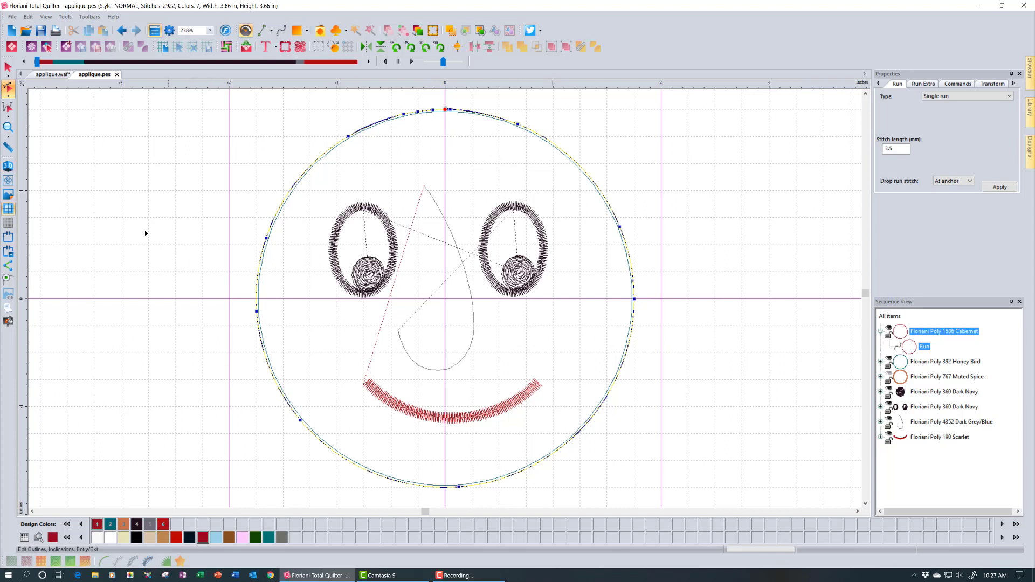
{"action": "left_click", "coordinate": [8, 67]}
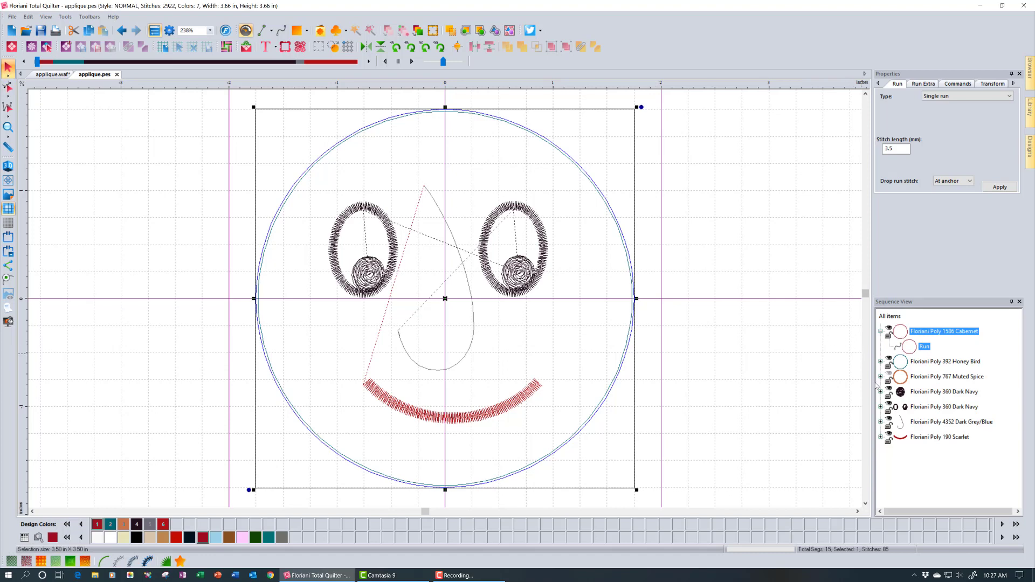
{"action": "left_click", "coordinate": [889, 376]}
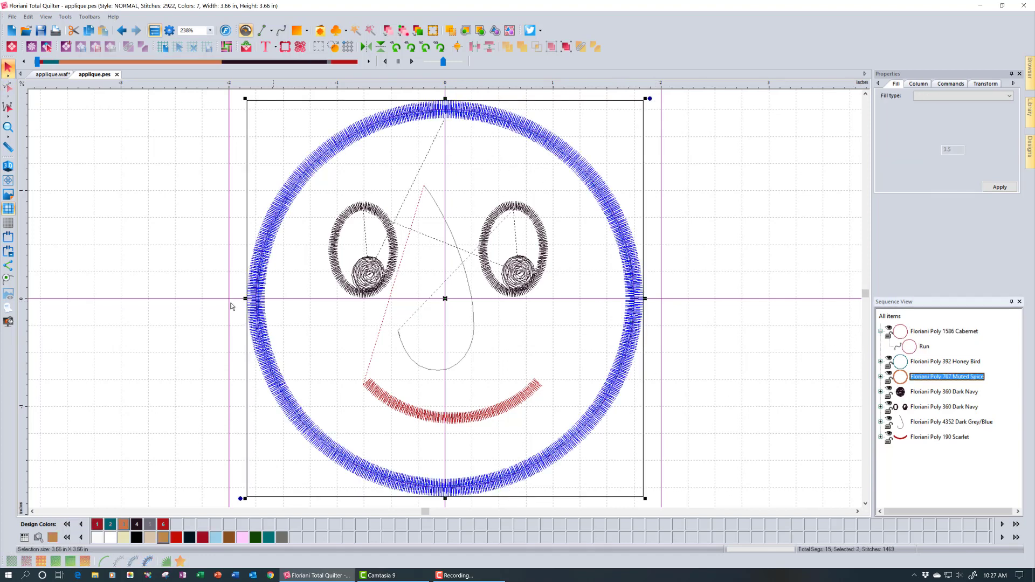
{"action": "left_click", "coordinate": [926, 345]}
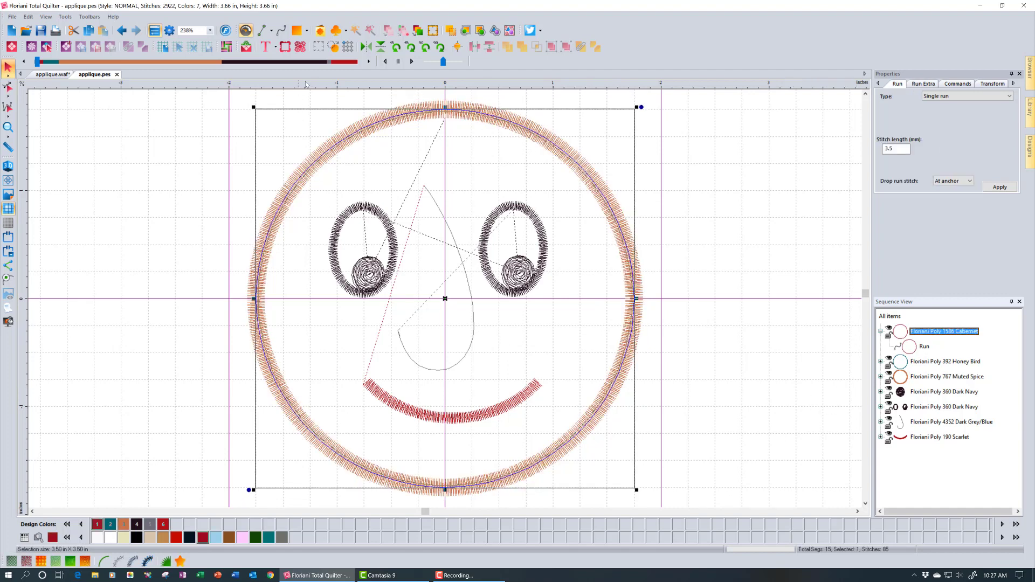
{"action": "left_click", "coordinate": [332, 47]}
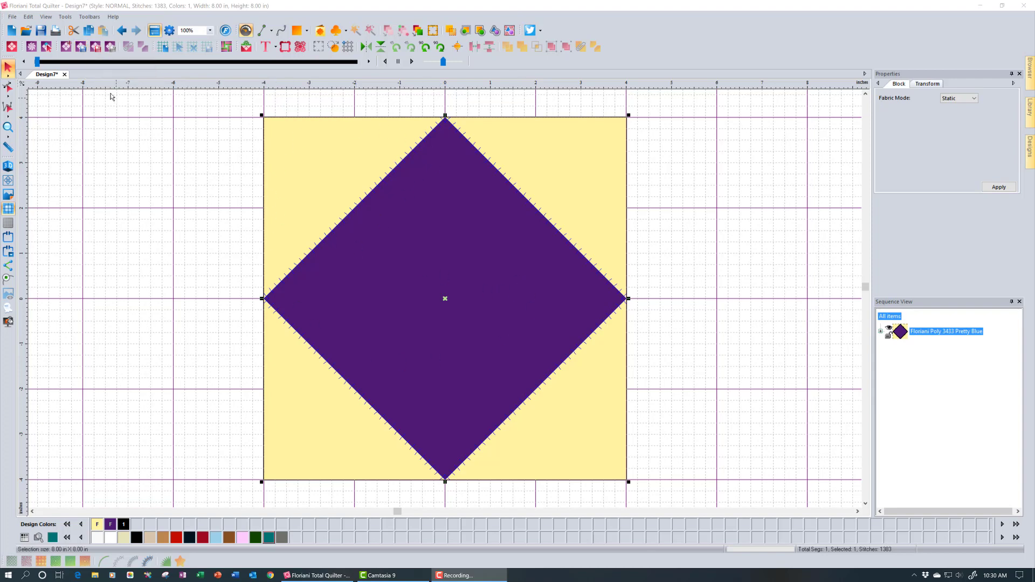
Export the diamond block as AQ files with SVG cut files and Import Files ticked
{"action": "left_click", "coordinate": [79, 47]}
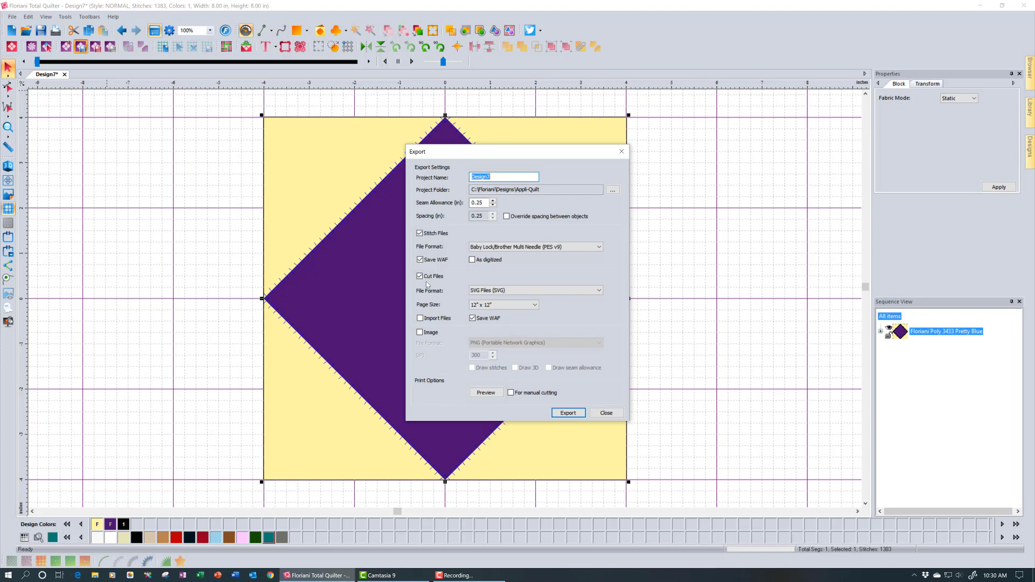
{"action": "left_click", "coordinate": [562, 291]}
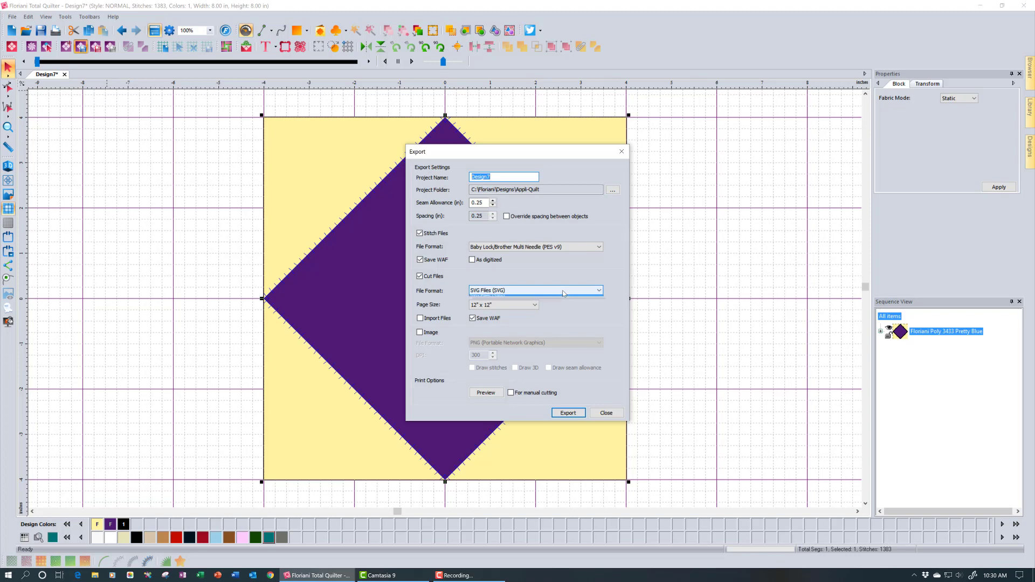
{"action": "left_click", "coordinate": [573, 304]}
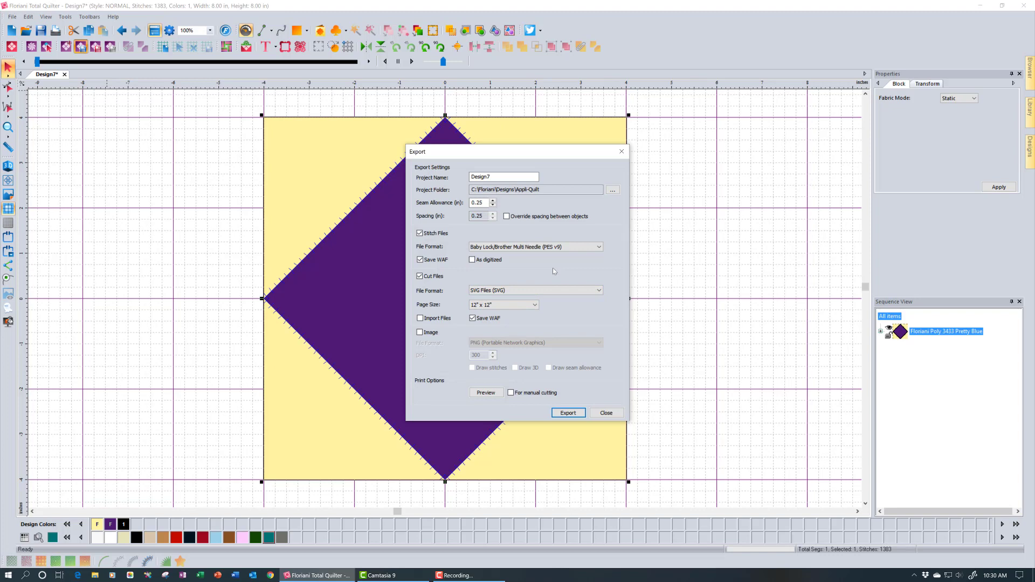
{"action": "left_click", "coordinate": [445, 320]}
{"action": "left_click", "coordinate": [567, 412]}
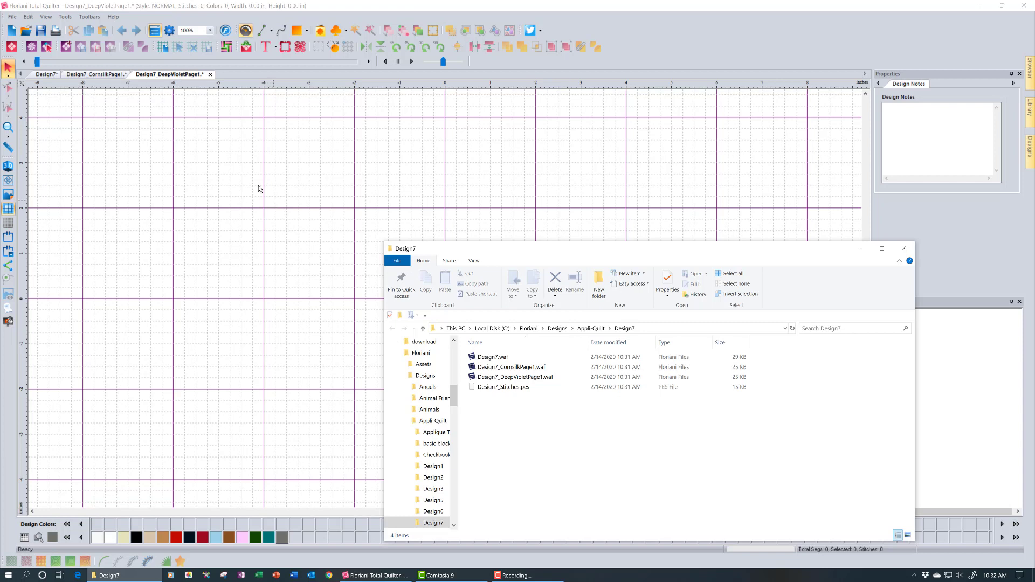
Close the CornsilkPage1 and DeepVioletPage1 tabs and bring back the Design7 Explorer folder
{"action": "left_click", "coordinate": [104, 74]}
{"action": "left_click", "coordinate": [168, 74]}
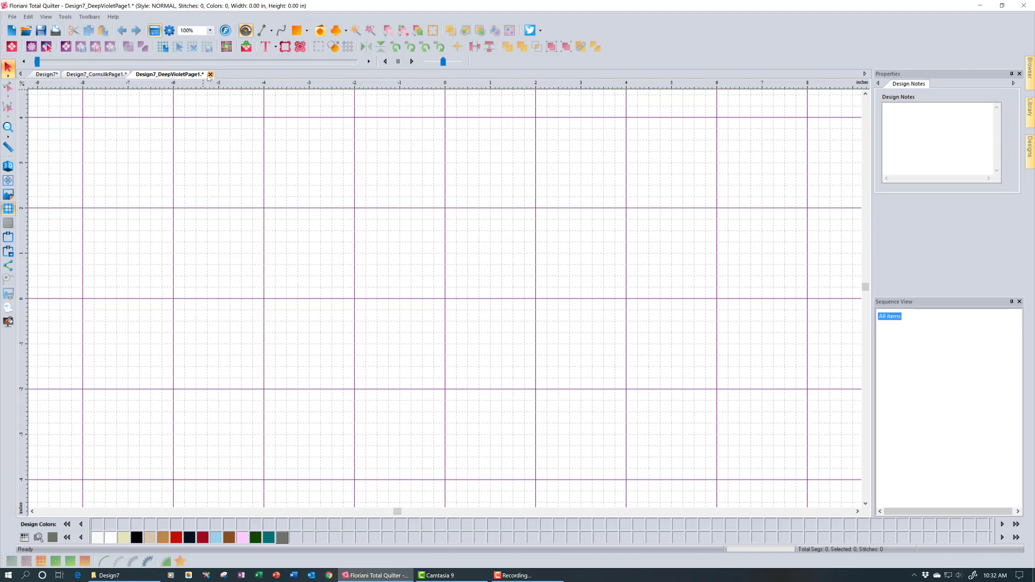
{"action": "left_click", "coordinate": [211, 75]}
{"action": "left_click", "coordinate": [134, 74]}
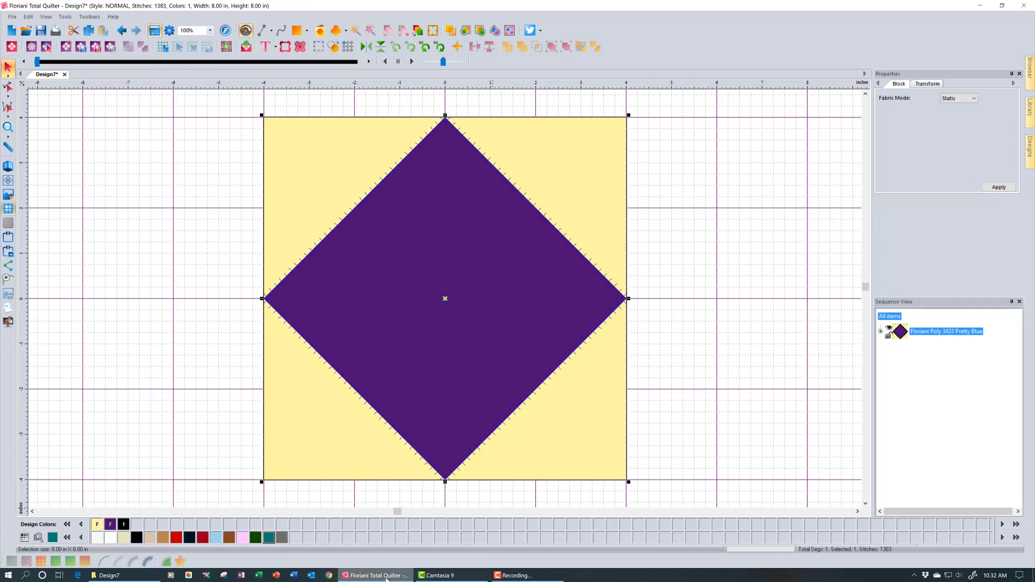
{"action": "left_click", "coordinate": [109, 575]}
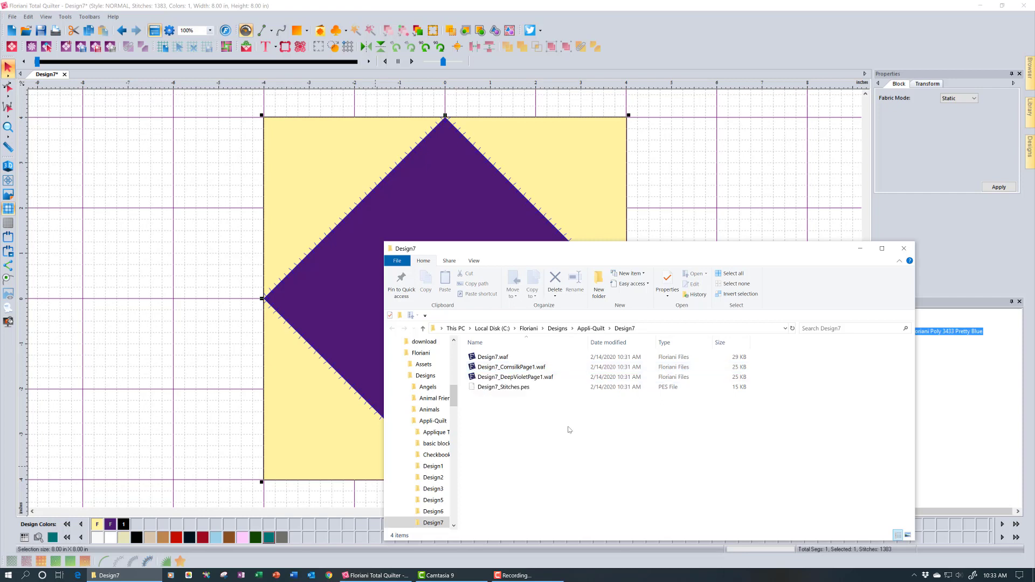
Drag Design7_CornsilkPage1.waf and Design7_DeepVioletPage1.waf onto the canvas, close Explorer, and show the Cornsilk page
{"action": "left_click", "coordinate": [516, 368]}
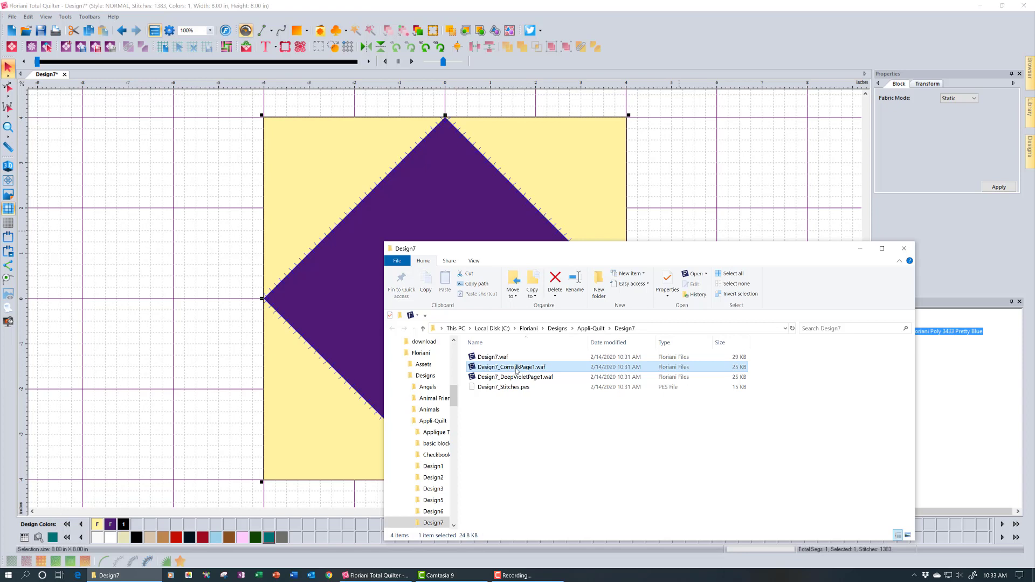
{"action": "left_click_drag", "start_coordinate": [516, 371], "coordinate": [647, 189]}
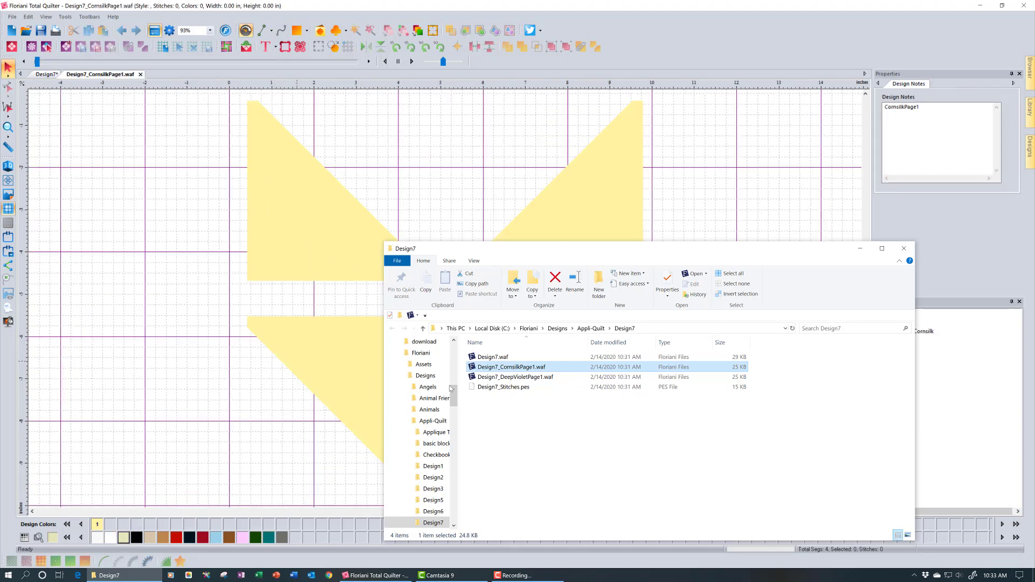
{"action": "left_click_drag", "start_coordinate": [513, 380], "coordinate": [688, 186]}
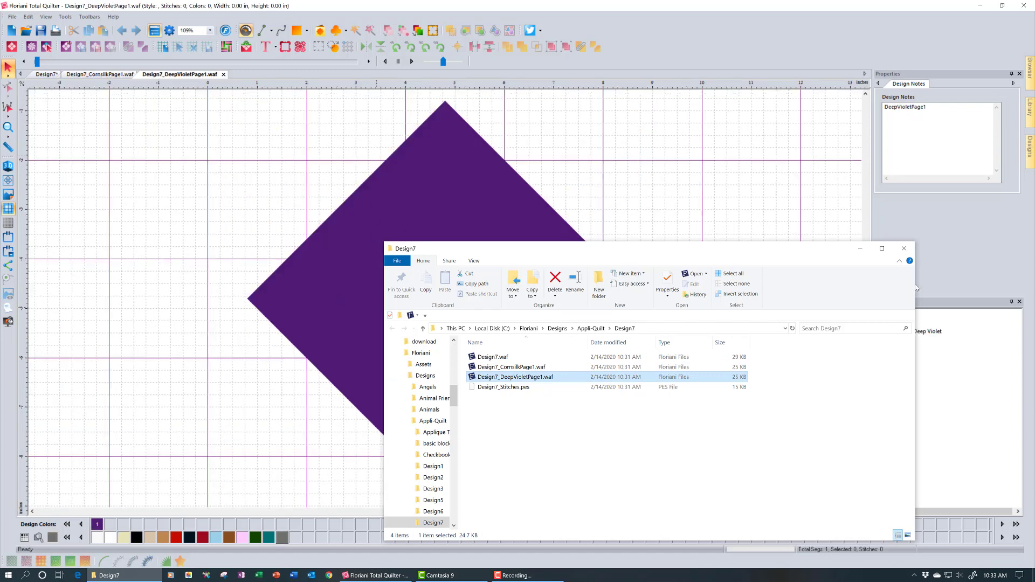
{"action": "left_click", "coordinate": [908, 248]}
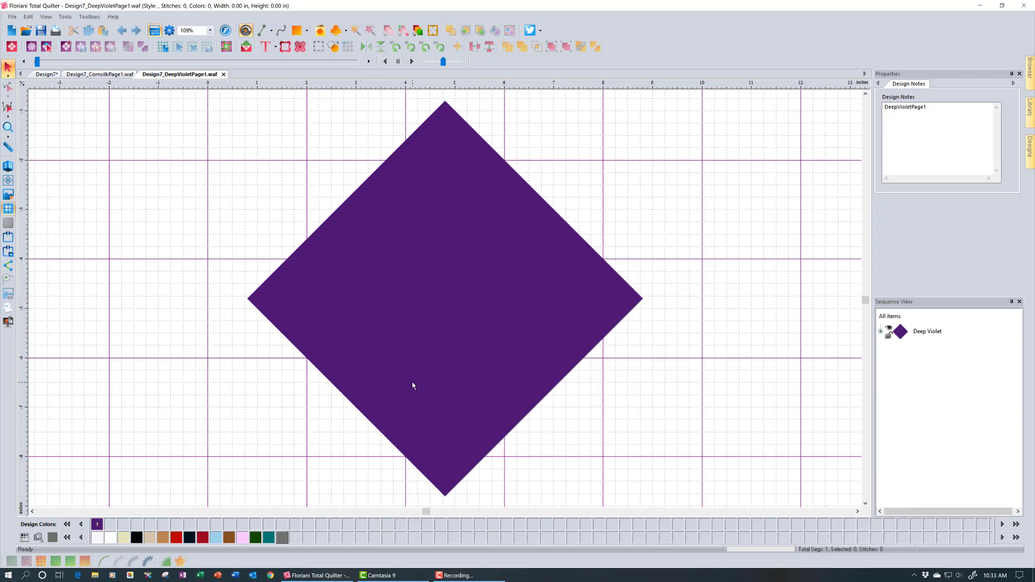
{"action": "left_click", "coordinate": [95, 74]}
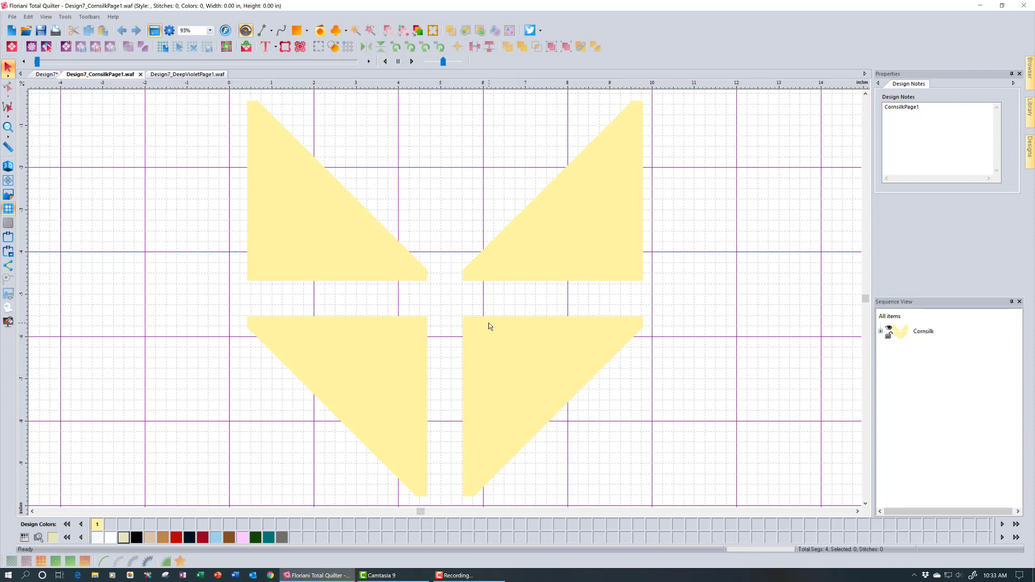
Nudge the lower-right triangle left, then turn the top-right triangle point-down and move it to the top
{"action": "left_click", "coordinate": [498, 343]}
{"action": "left_click_drag", "start_coordinate": [496, 363], "coordinate": [471, 366]}
{"action": "mouse_move", "coordinate": [522, 247]}
{"action": "left_mouse_down"}
{"action": "mouse_move", "coordinate": [464, 208]}
{"action": "mouse_move", "coordinate": [509, 232]}
{"action": "mouse_move", "coordinate": [520, 251]}
{"action": "left_mouse_up"}
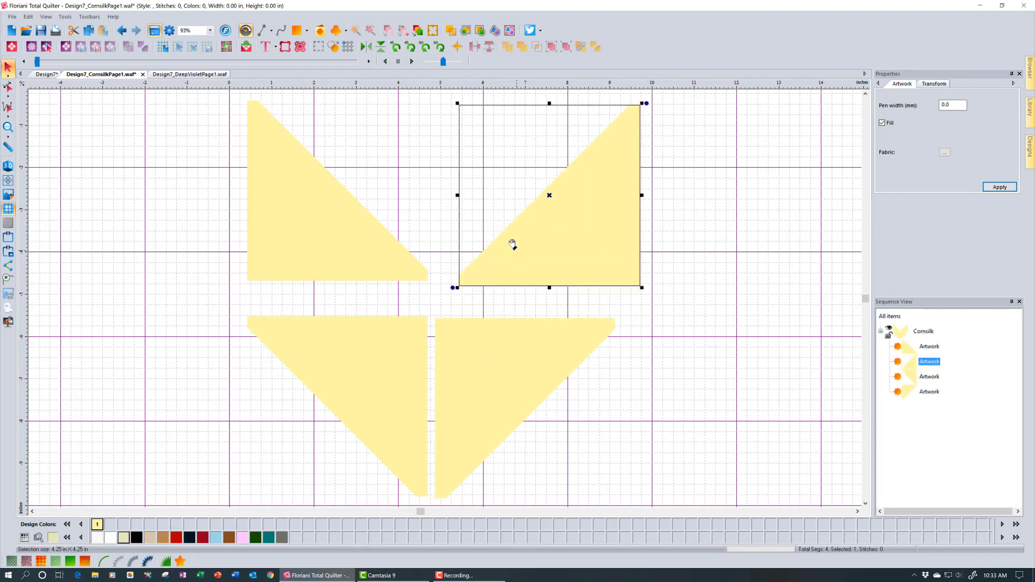
{"action": "left_click", "coordinate": [410, 47]}
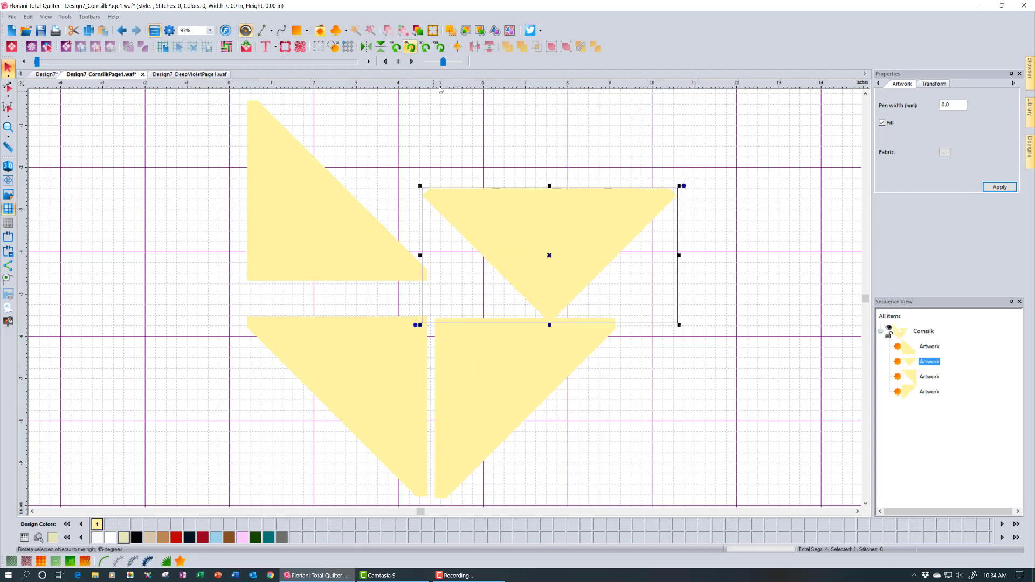
{"action": "left_click_drag", "start_coordinate": [550, 238], "coordinate": [442, 155]}
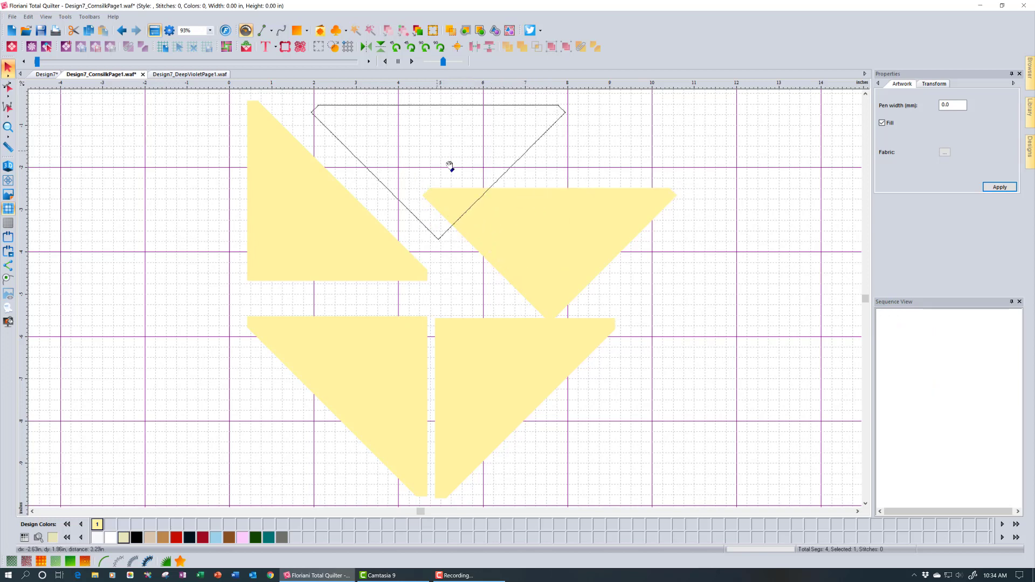
Tilt the remaining lower-right triangle about 22 degrees and move it up toward the middle
{"action": "left_click", "coordinate": [542, 377]}
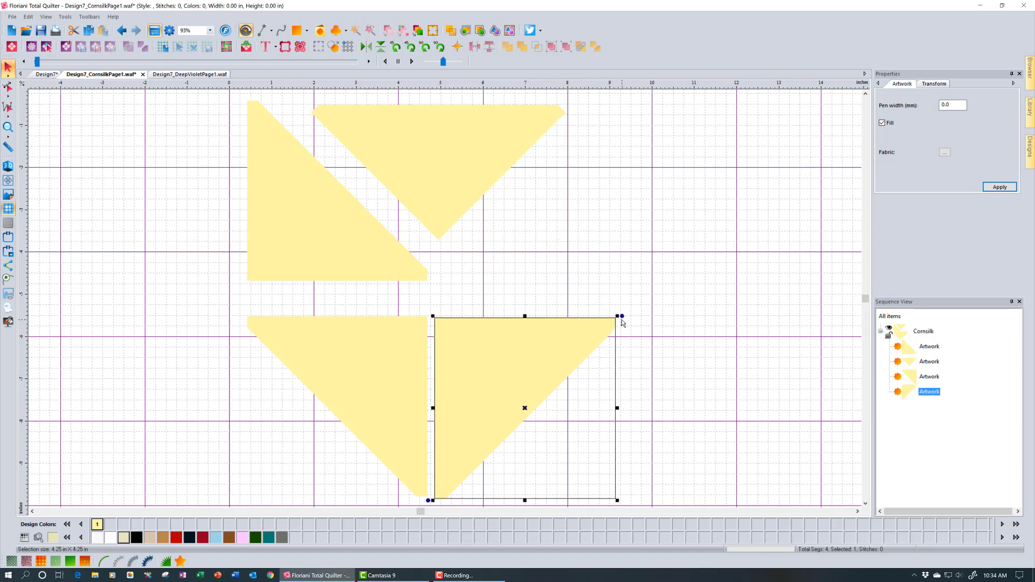
{"action": "left_click_drag", "start_coordinate": [621, 316], "coordinate": [593, 253]}
{"action": "left_click_drag", "start_coordinate": [513, 346], "coordinate": [535, 264]}
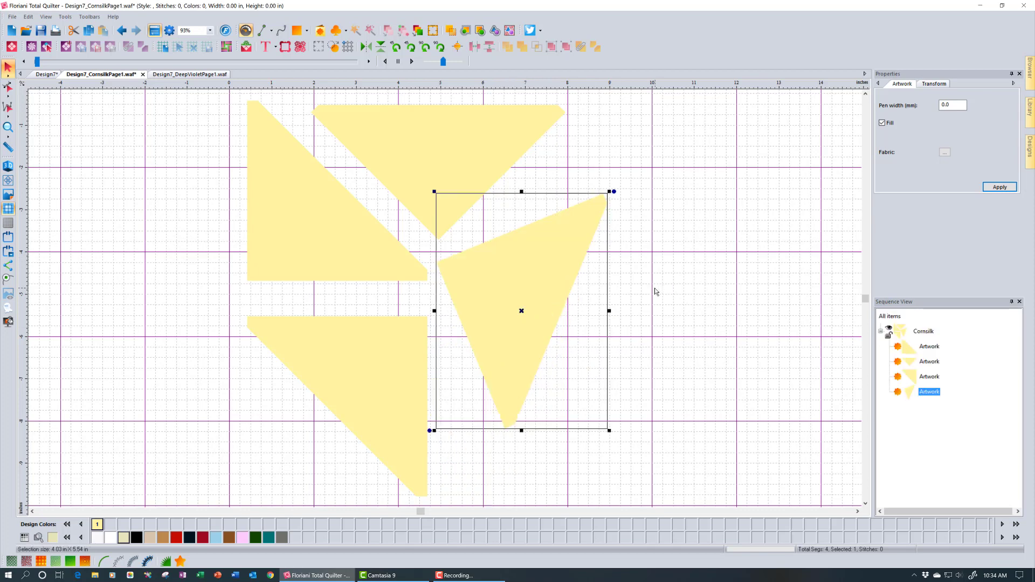
{"action": "left_click", "coordinate": [655, 292]}
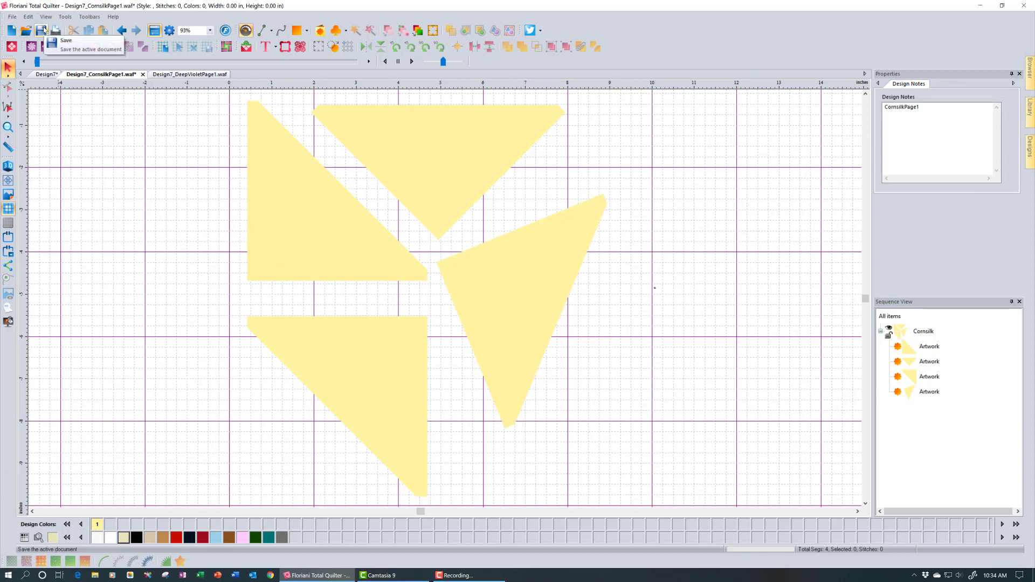
{"action": "left_click", "coordinate": [13, 17]}
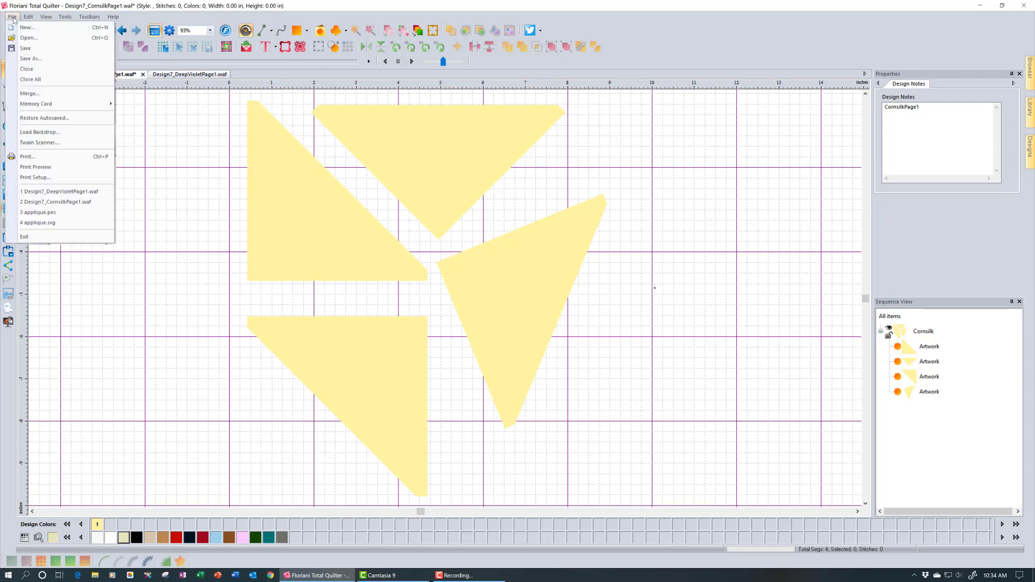
{"action": "left_click", "coordinate": [31, 58]}
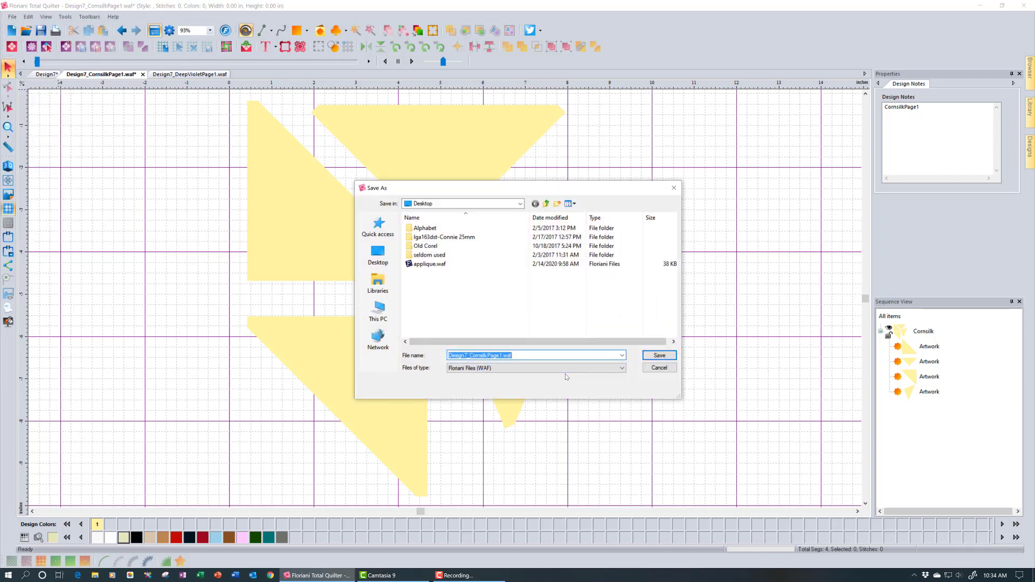
{"action": "left_click", "coordinate": [564, 372]}
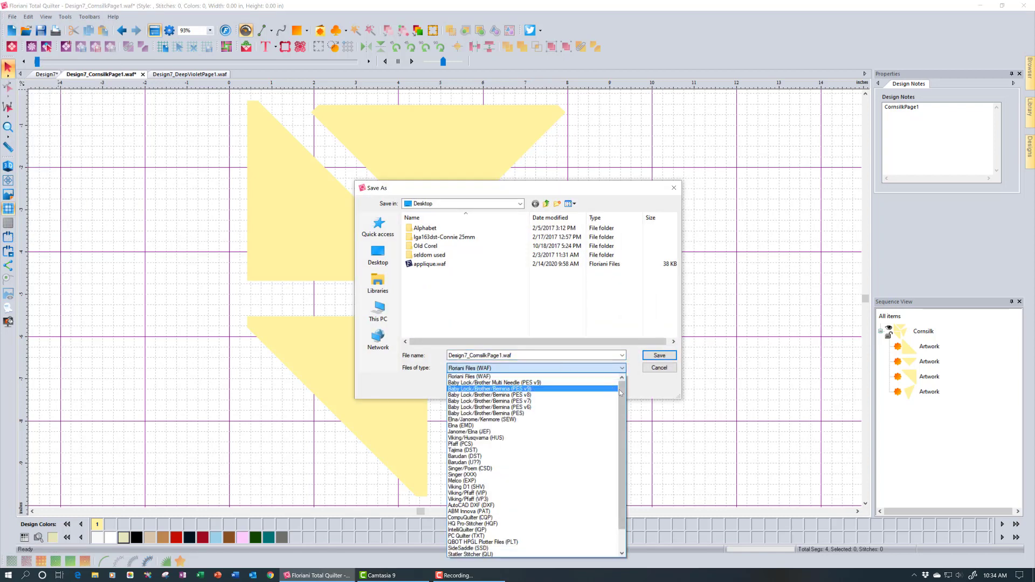
{"action": "scroll", "coordinate": [619, 394], "scroll_direction": "down", "scroll_amount": 2}
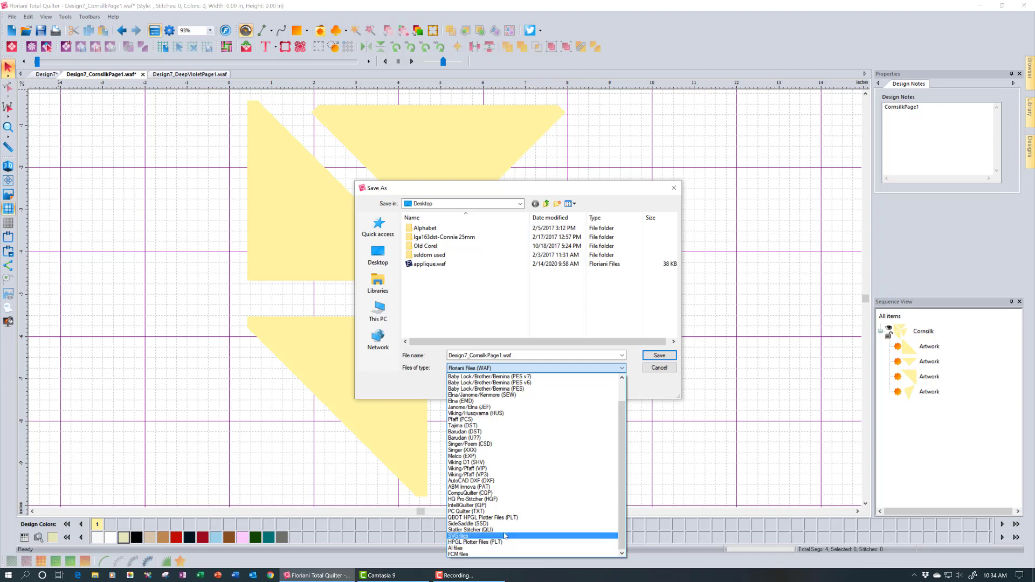
{"action": "left_click", "coordinate": [719, 466]}
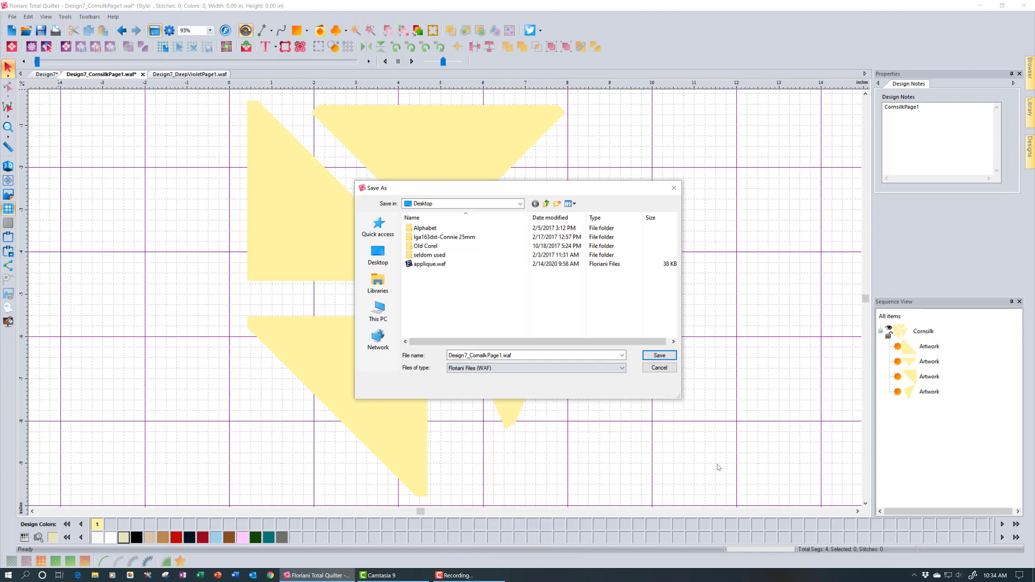
{"action": "left_click", "coordinate": [659, 367]}
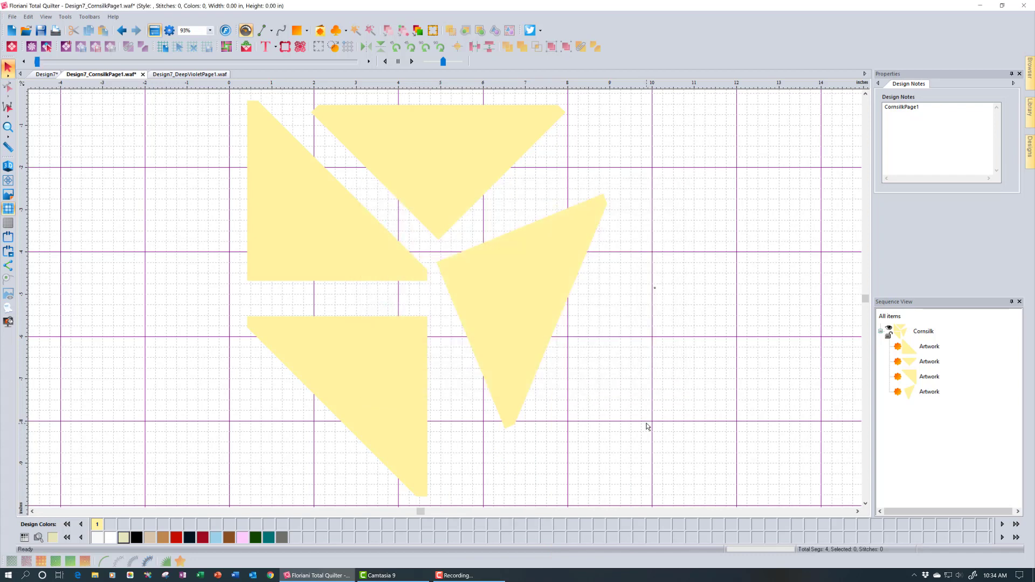